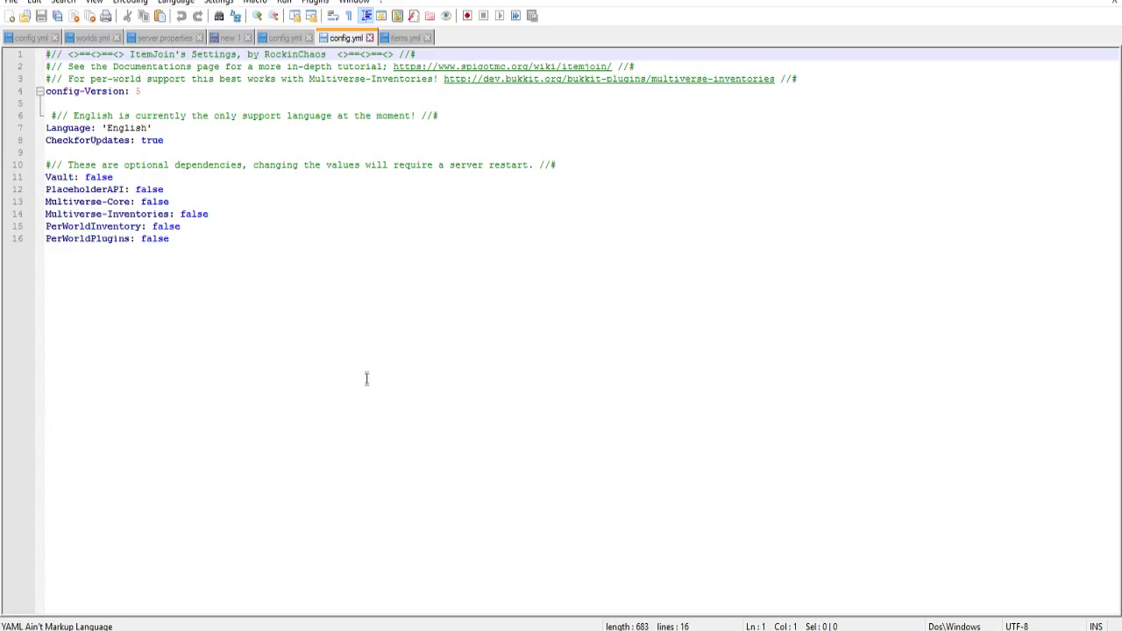
Step: Examine the optional dependency settings in config.yml, from Vault to PerWorldPlugins
drag(319, 245, 33, 177)
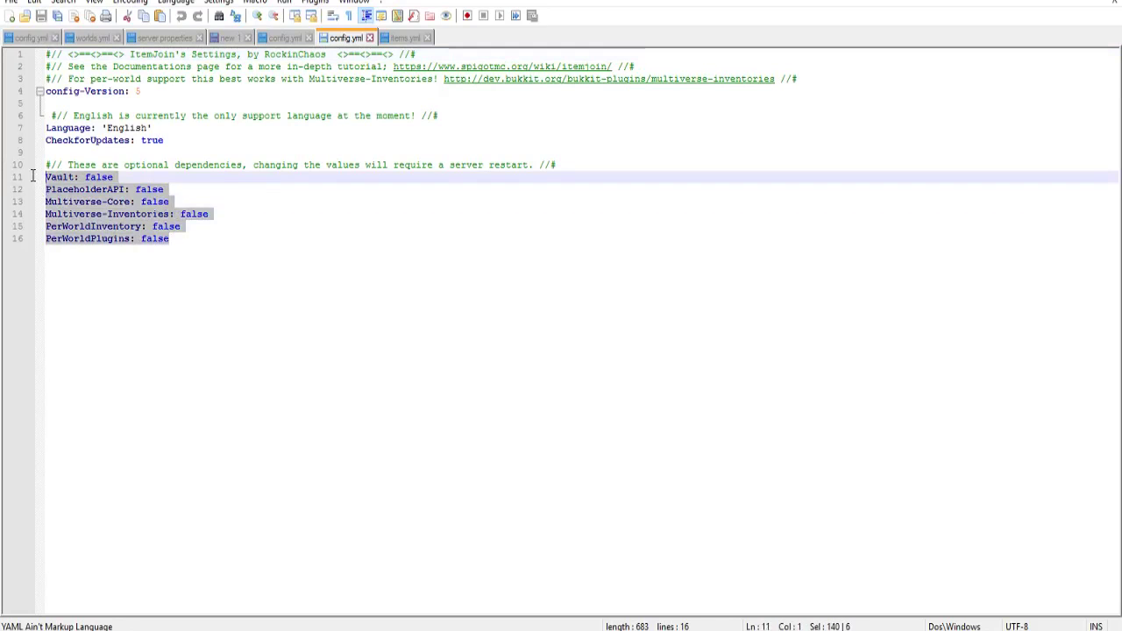
click(151, 177)
double_click(98, 177)
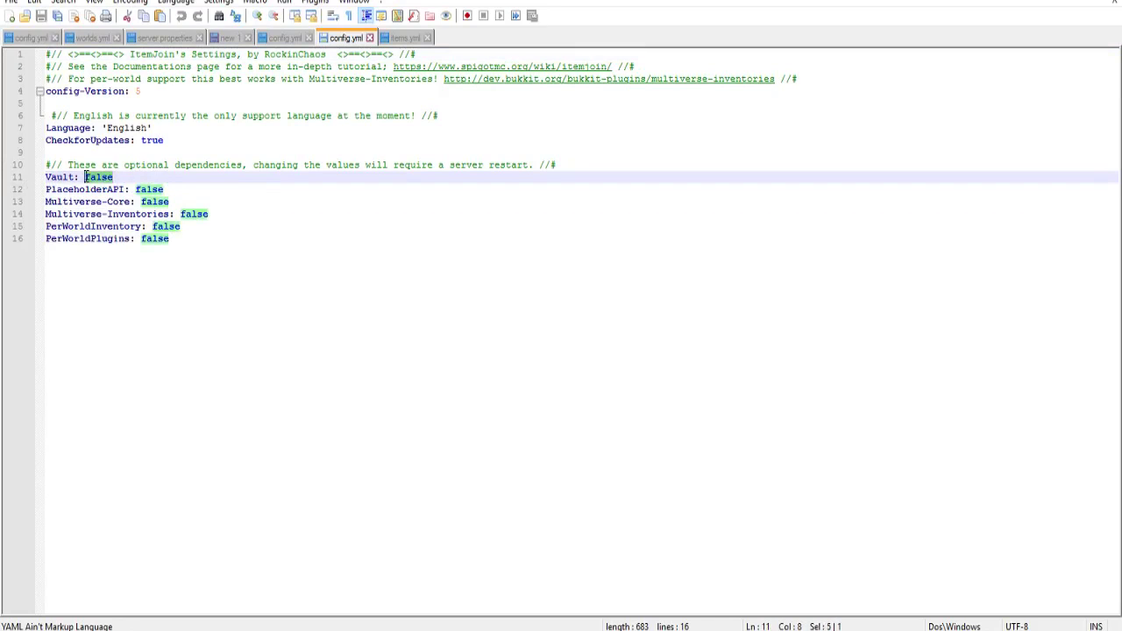
click(122, 178)
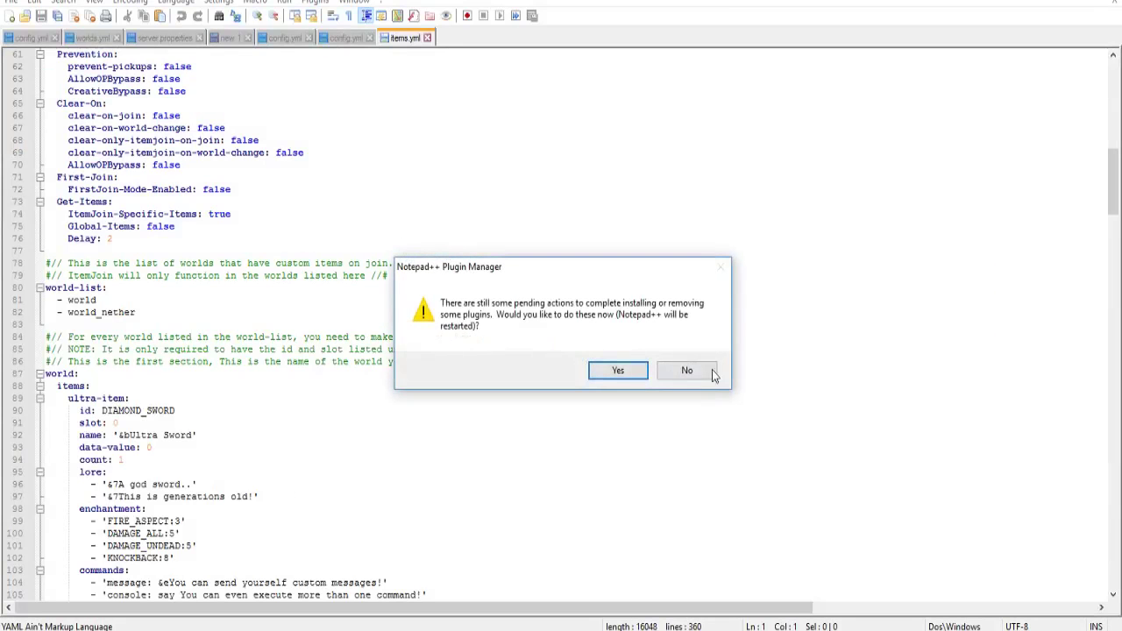
Step: Decline the restart for pending plugin actions and review the introductory comments at the start of items.yml
click(685, 369)
scroll(493, 361, up, 8)
scroll(494, 361, up, 12)
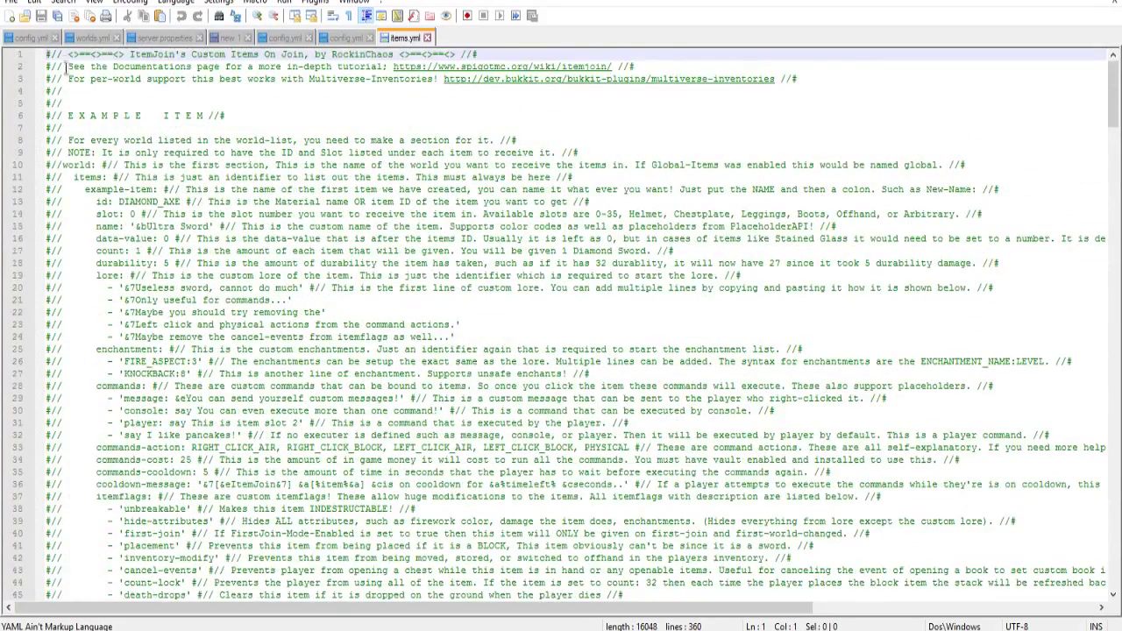
drag(50, 53, 73, 79)
click(130, 118)
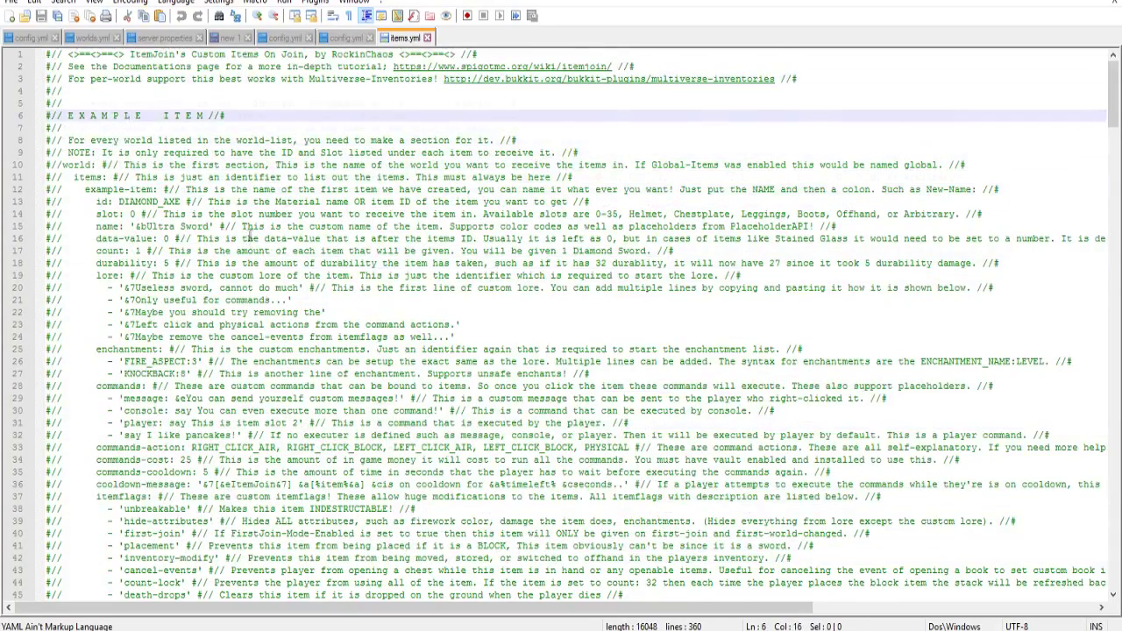
Step: Examine the commented itemflags of the example item in items.yml, including first-join, respawn and AllowOpBypass
scroll(251, 237, down, 7)
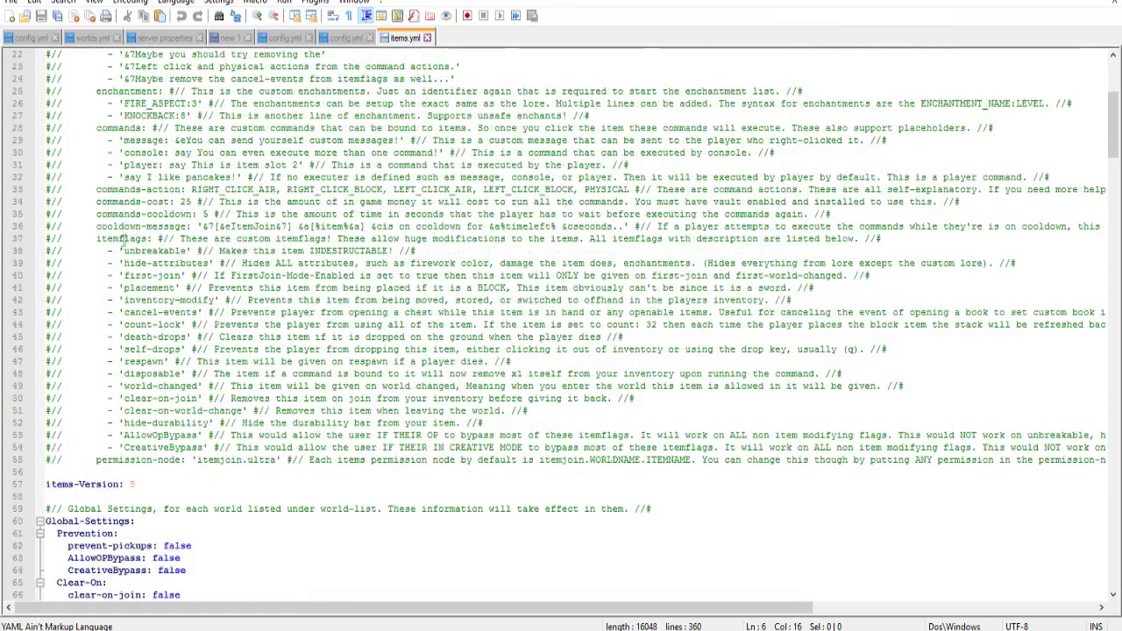
drag(73, 250, 132, 447)
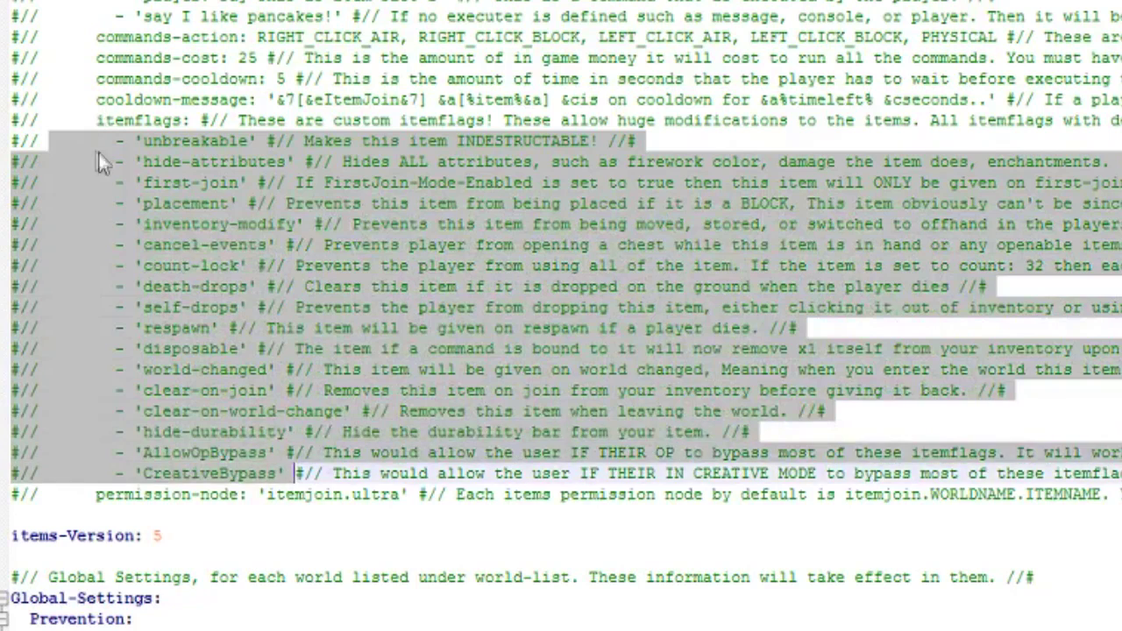
click(98, 252)
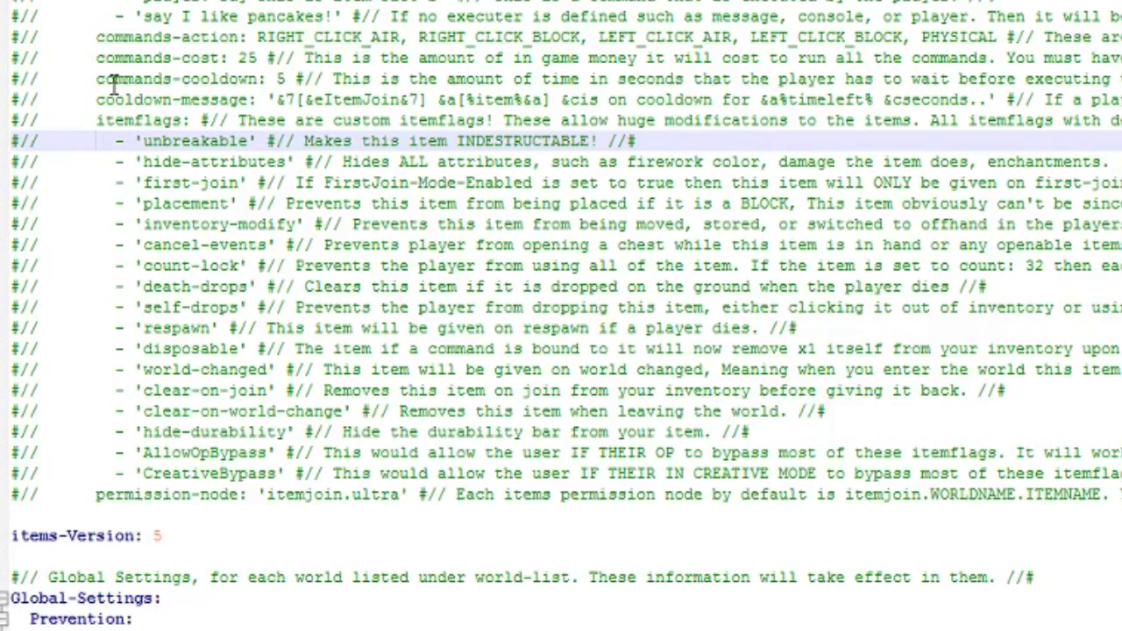
click(145, 182)
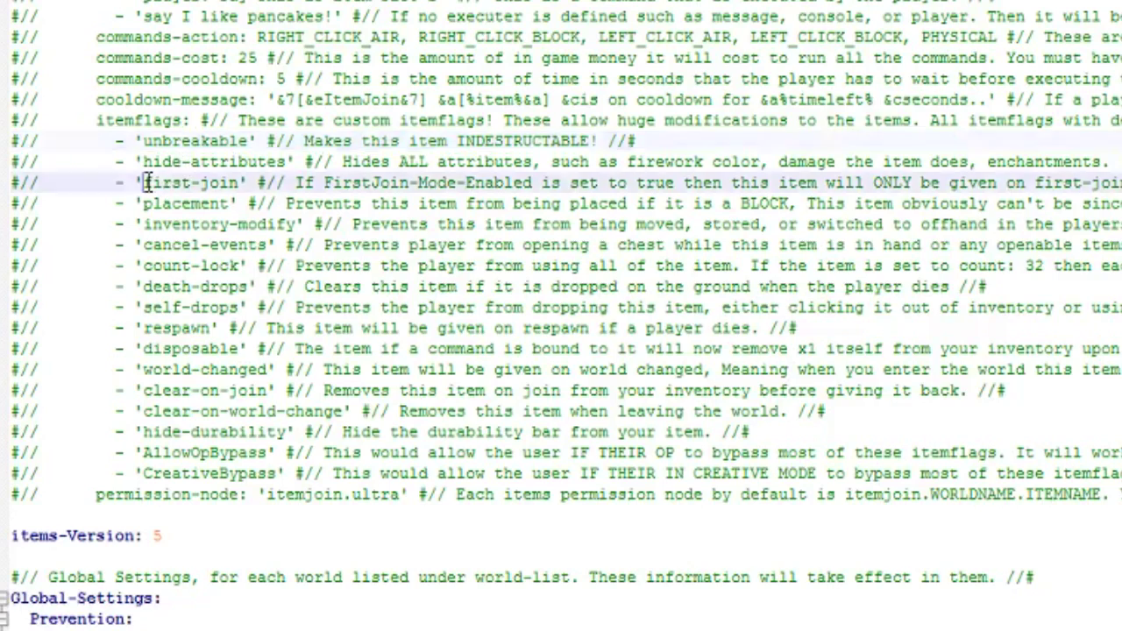
drag(145, 182, 239, 183)
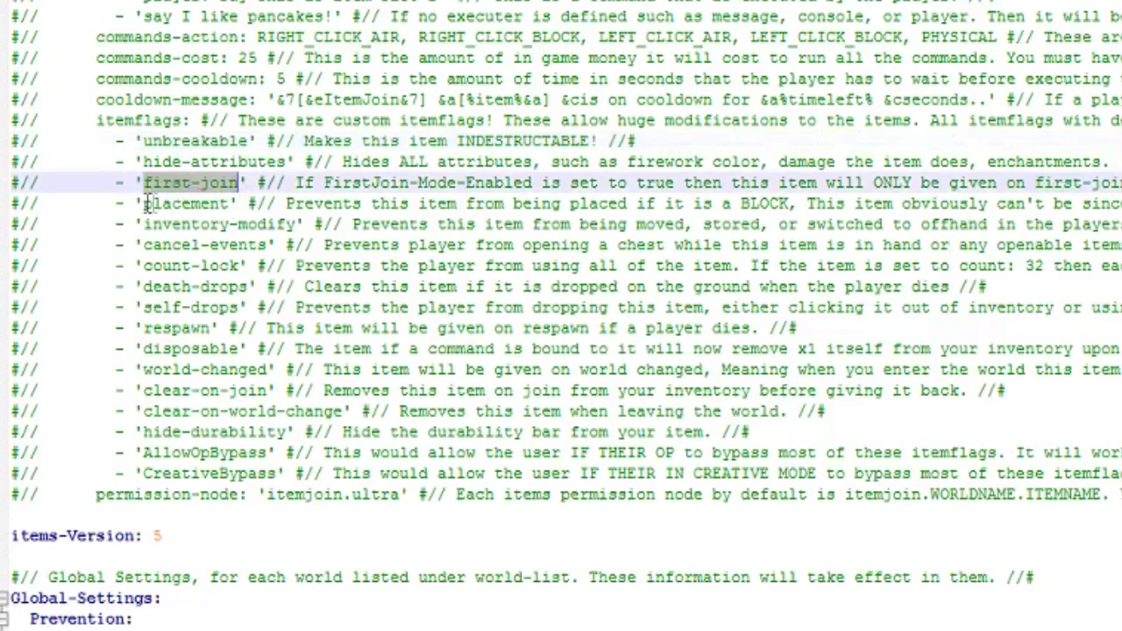
scroll(289, 429, down, 5)
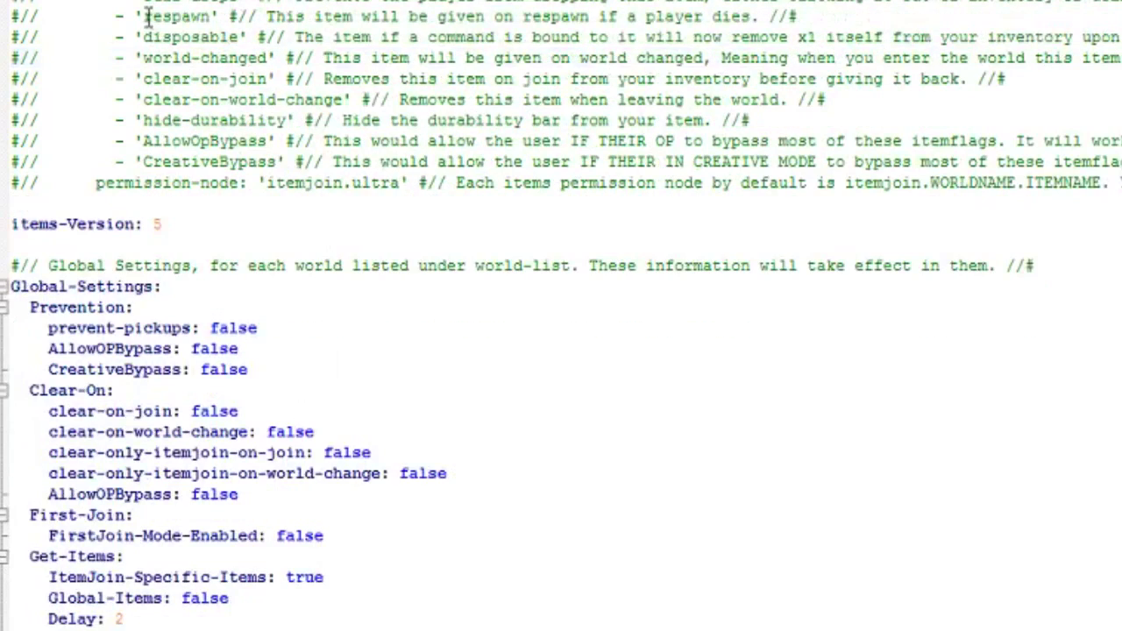
drag(145, 16, 212, 17)
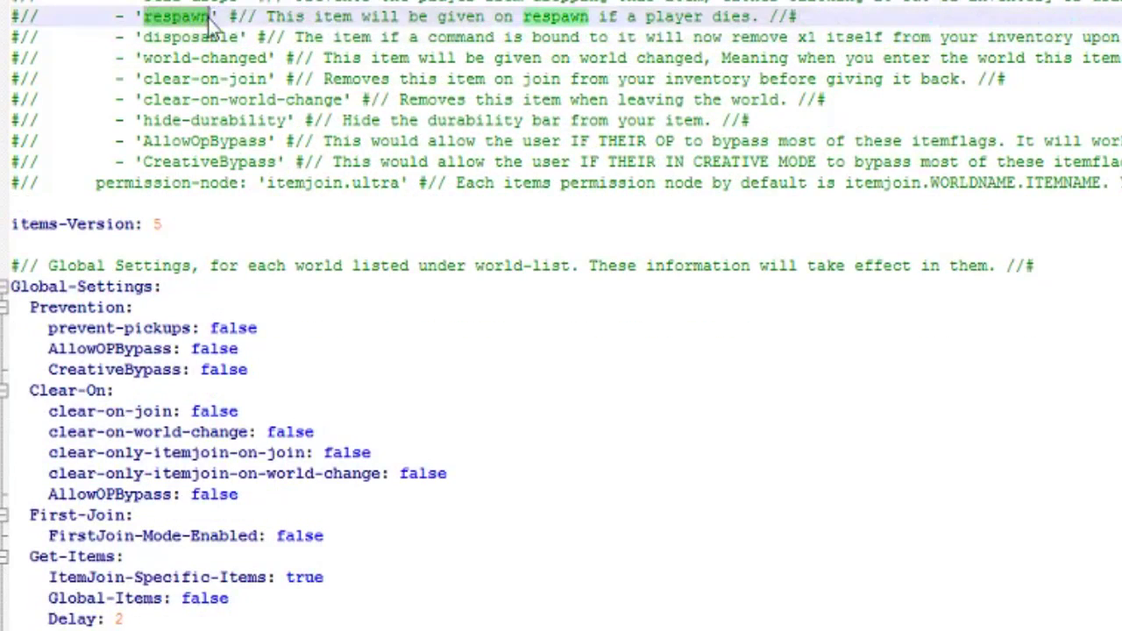
click(211, 17)
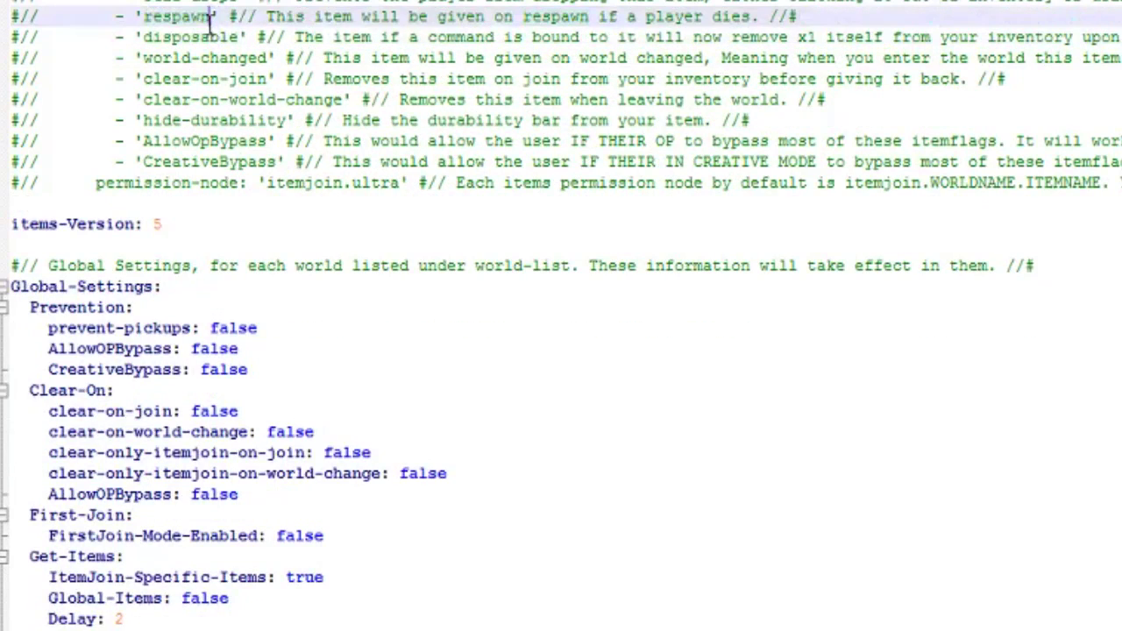
click(263, 55)
drag(219, 29, 220, 16)
click(371, 139)
Step: Review the Global-Settings section, covering the Prevention, Clear-On, First-Join and Get-Items options
scroll(285, 309, down, 1)
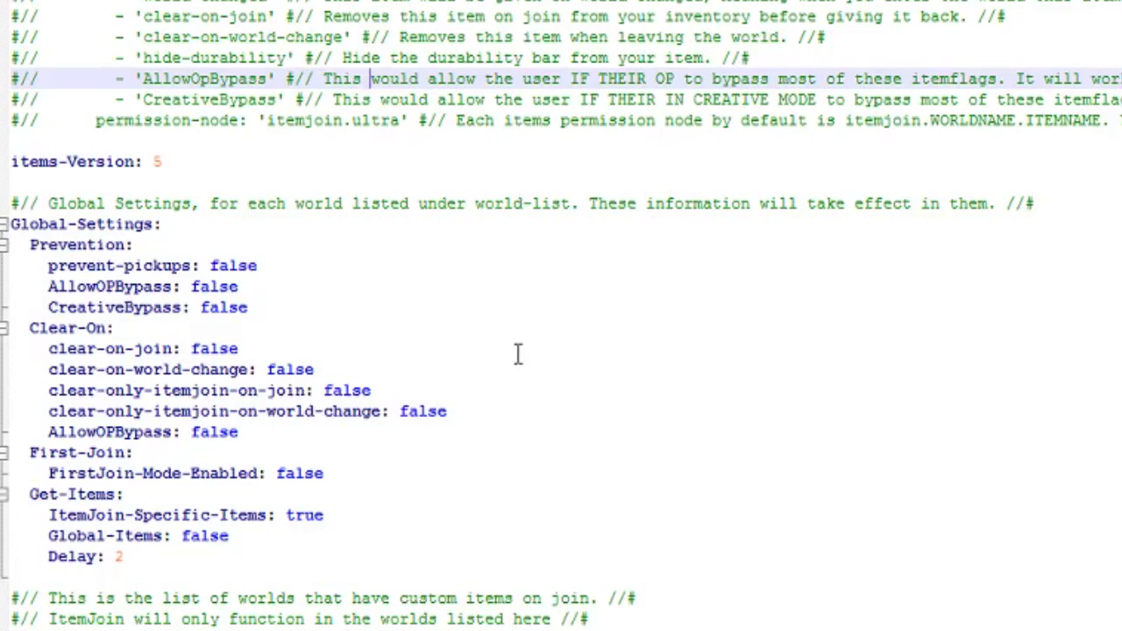
drag(263, 265, 211, 265)
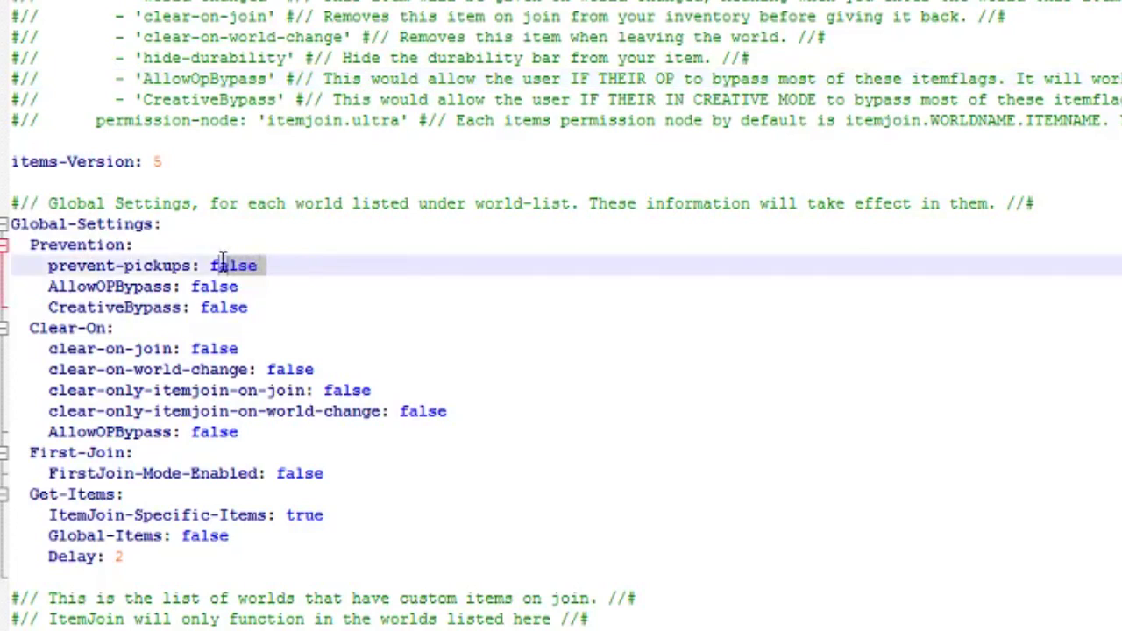
click(257, 288)
drag(268, 303, 180, 286)
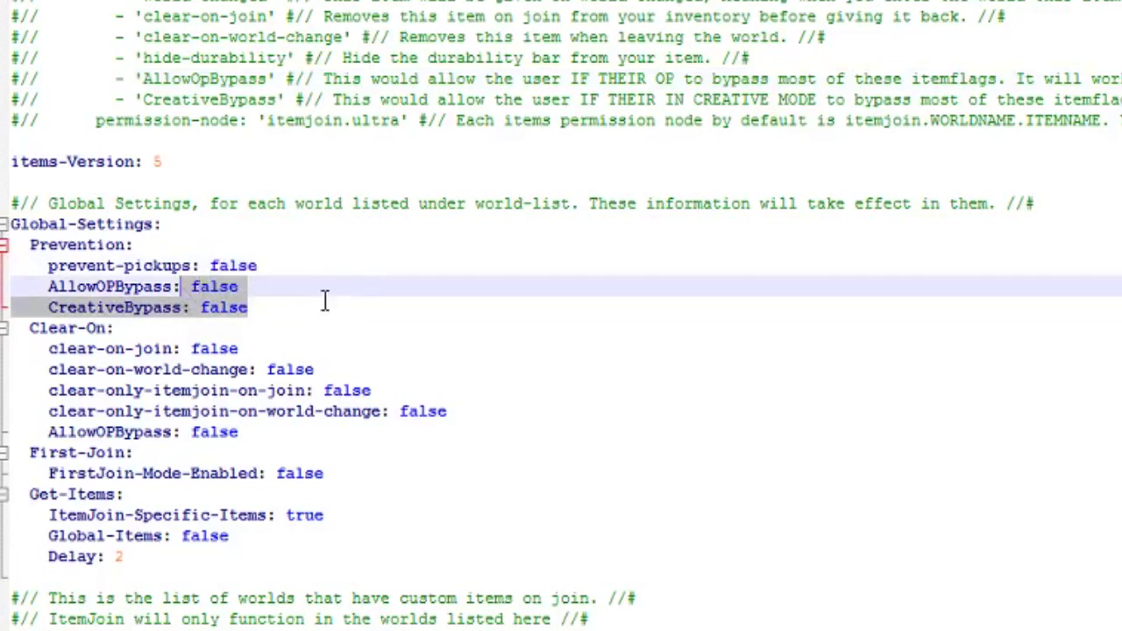
scroll(311, 289, down, 3)
scroll(289, 263, up, 2)
click(283, 247)
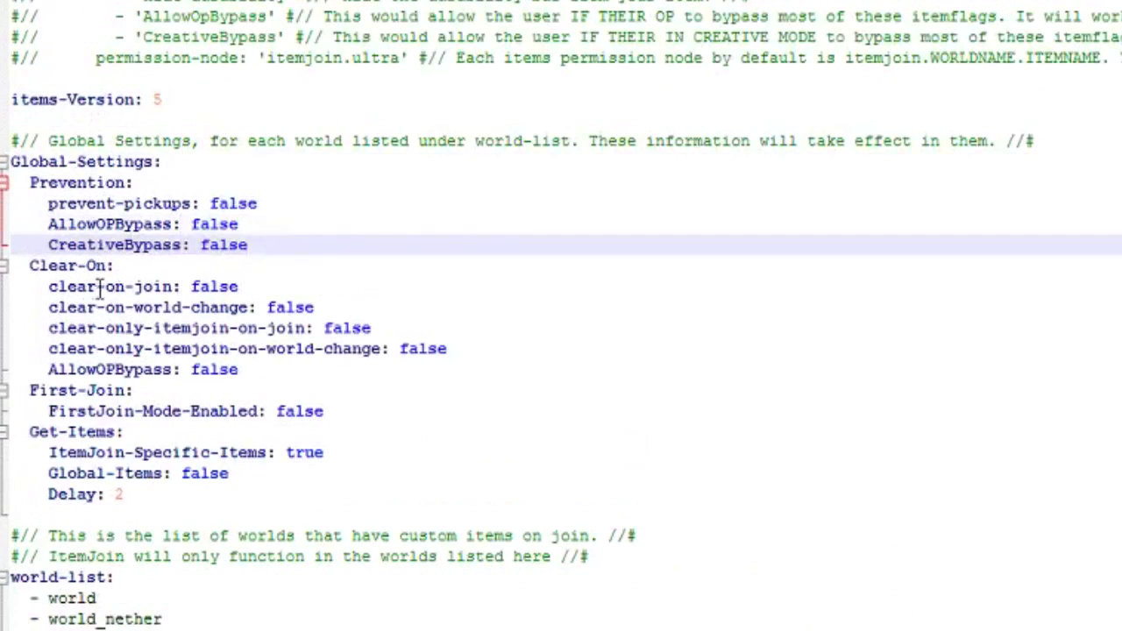
scroll(149, 315, down, 3)
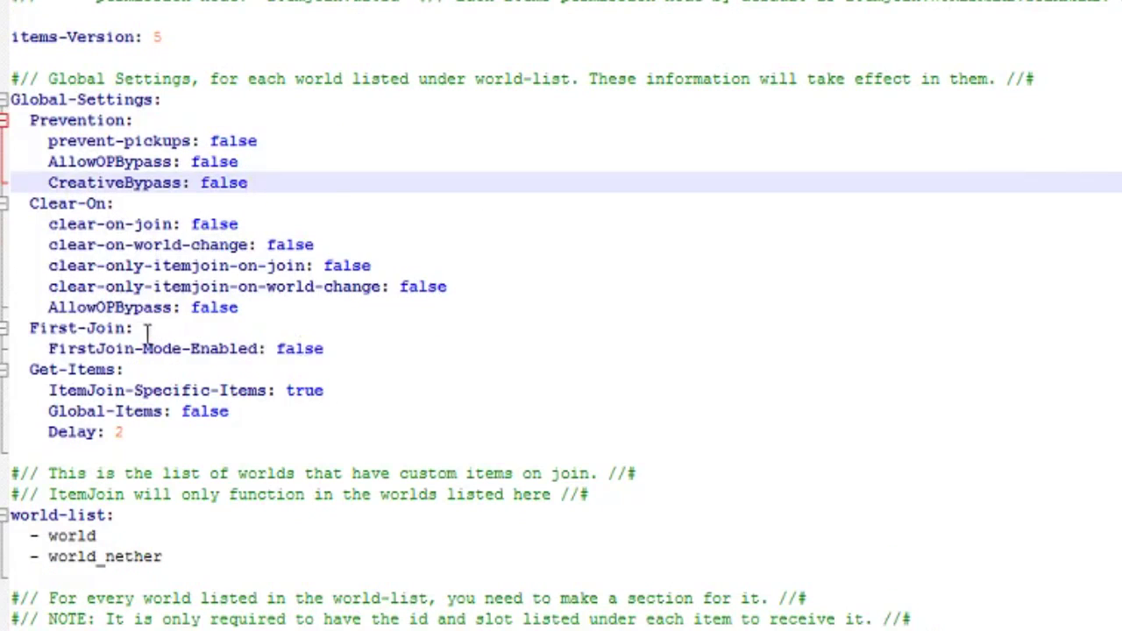
scroll(146, 332, up, 10)
scroll(132, 368, down, 9)
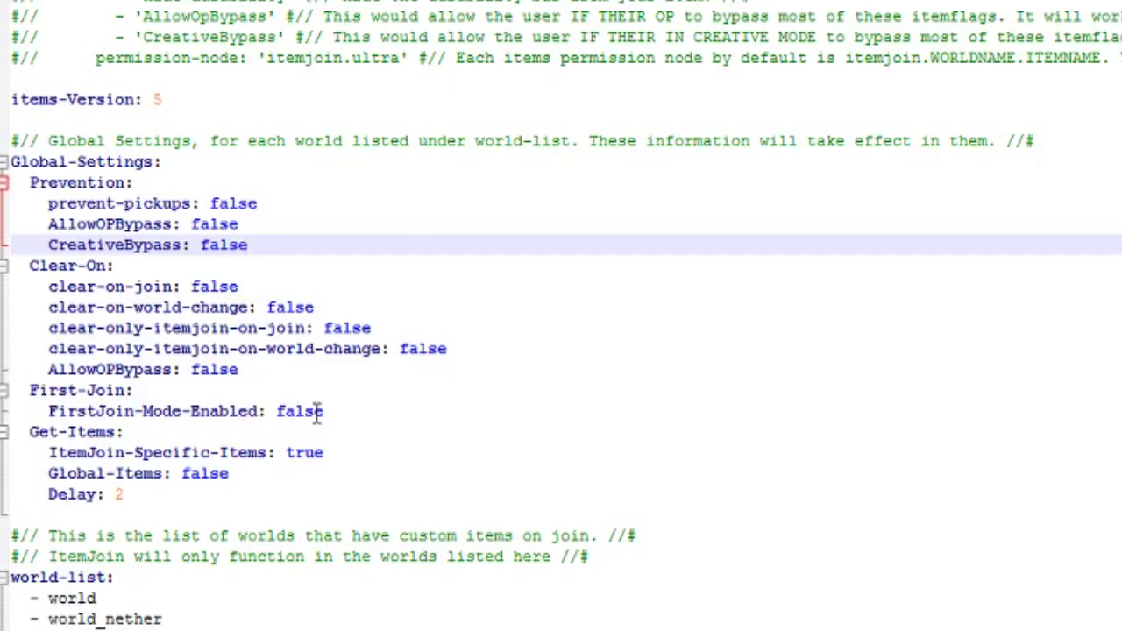
Step: Add "- town" as a new entry under world_nether in the world-list
scroll(122, 441, down, 3)
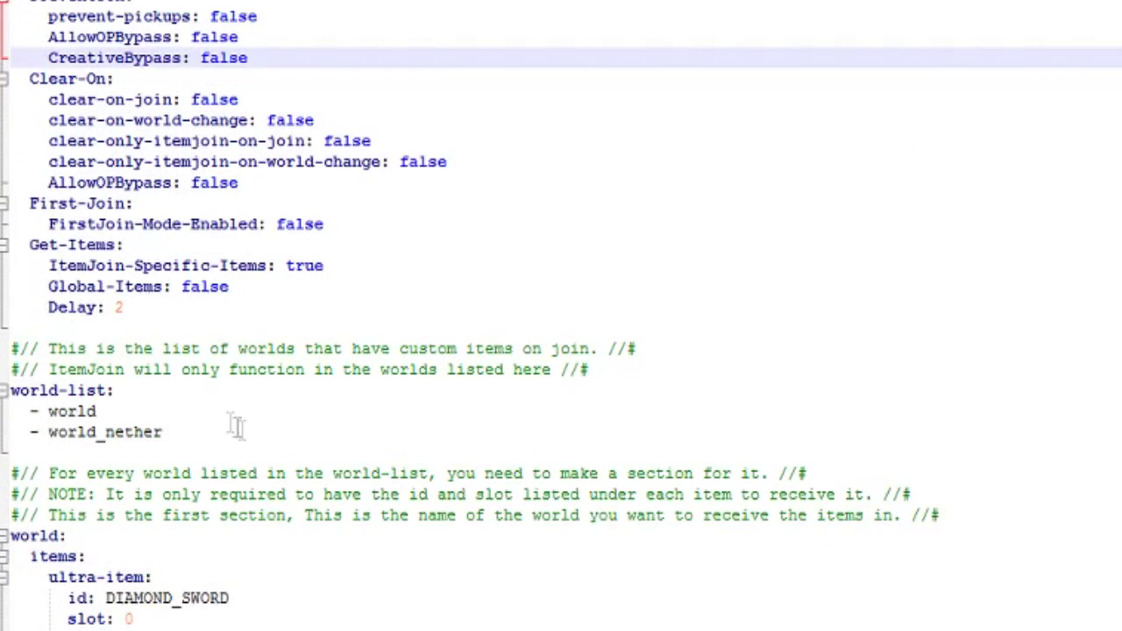
click(173, 432)
drag(173, 432, 12, 411)
click(172, 432)
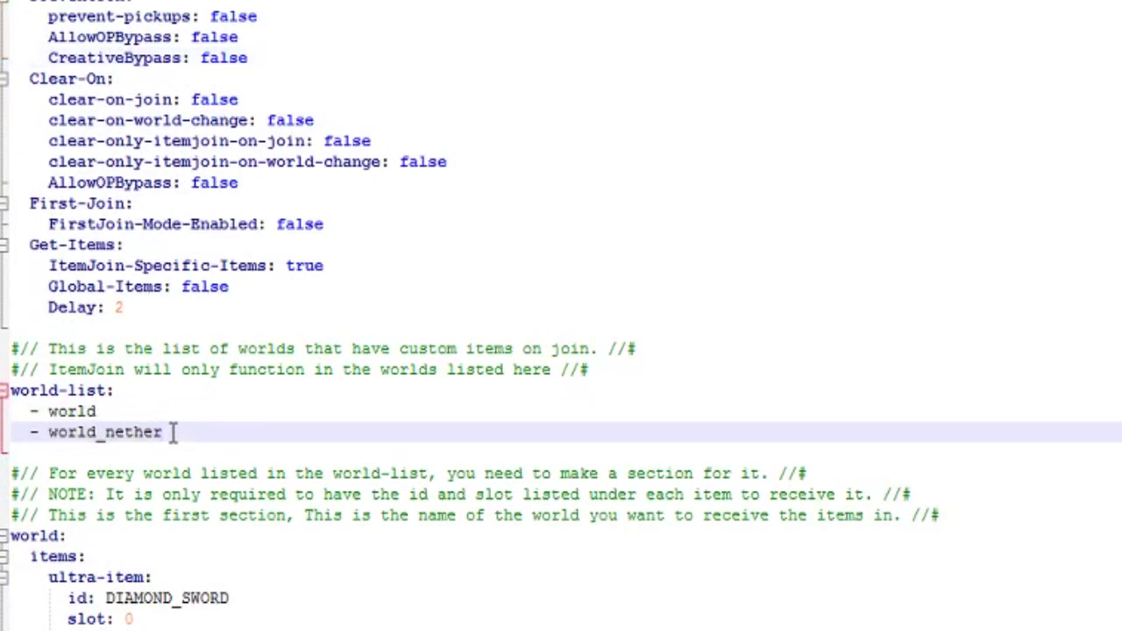
key(Return)
key(BackSpace)
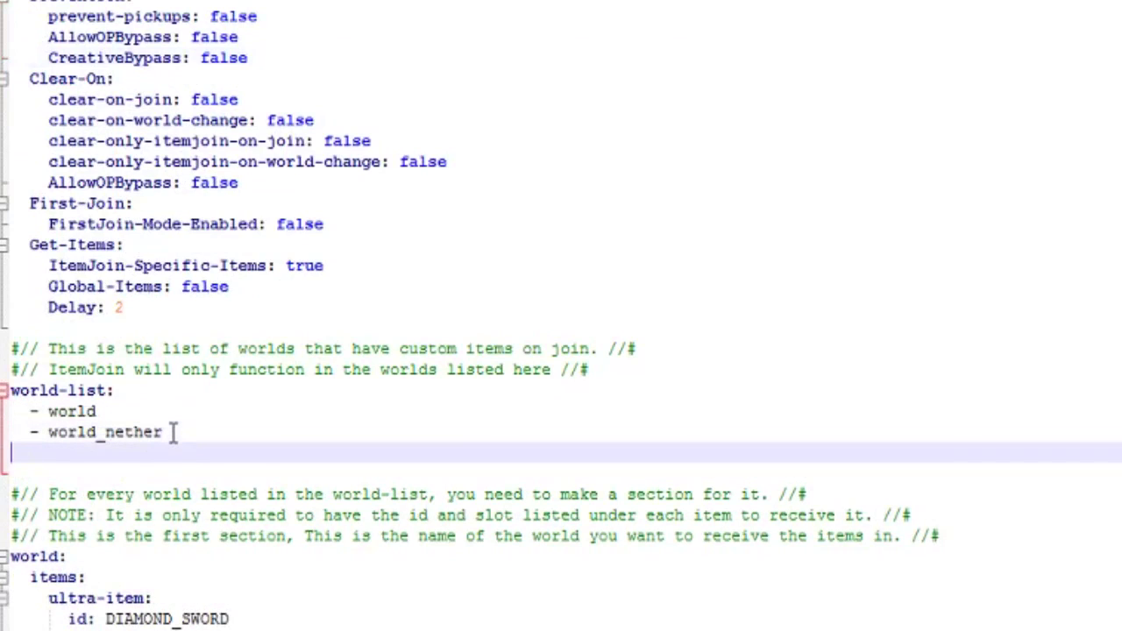
text(- town)
Step: Rename the first world section below the world-list from "world:" to "town:"
scroll(173, 432, down, 3)
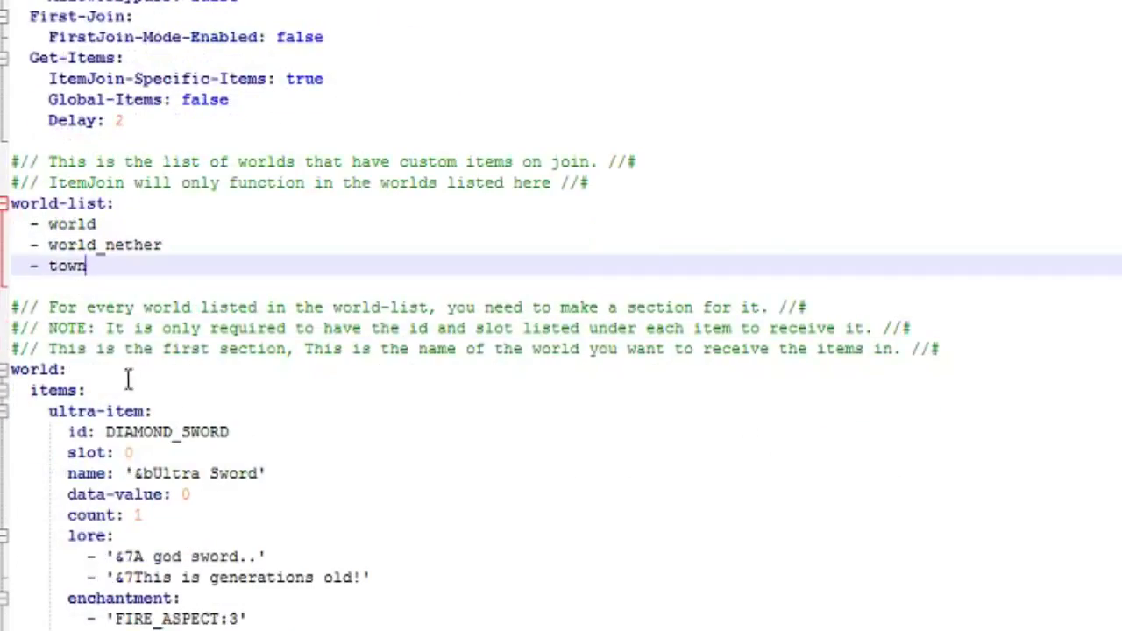
scroll(125, 380, down, 2)
scroll(797, 385, down, 15)
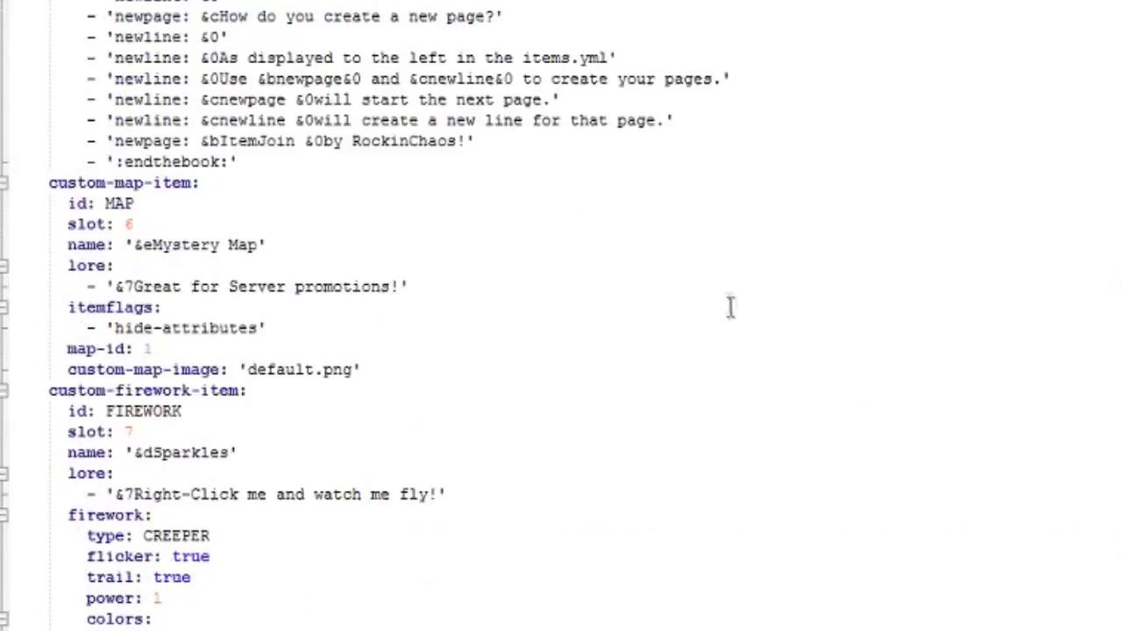
scroll(797, 301, up, 10)
scroll(406, 243, up, 20)
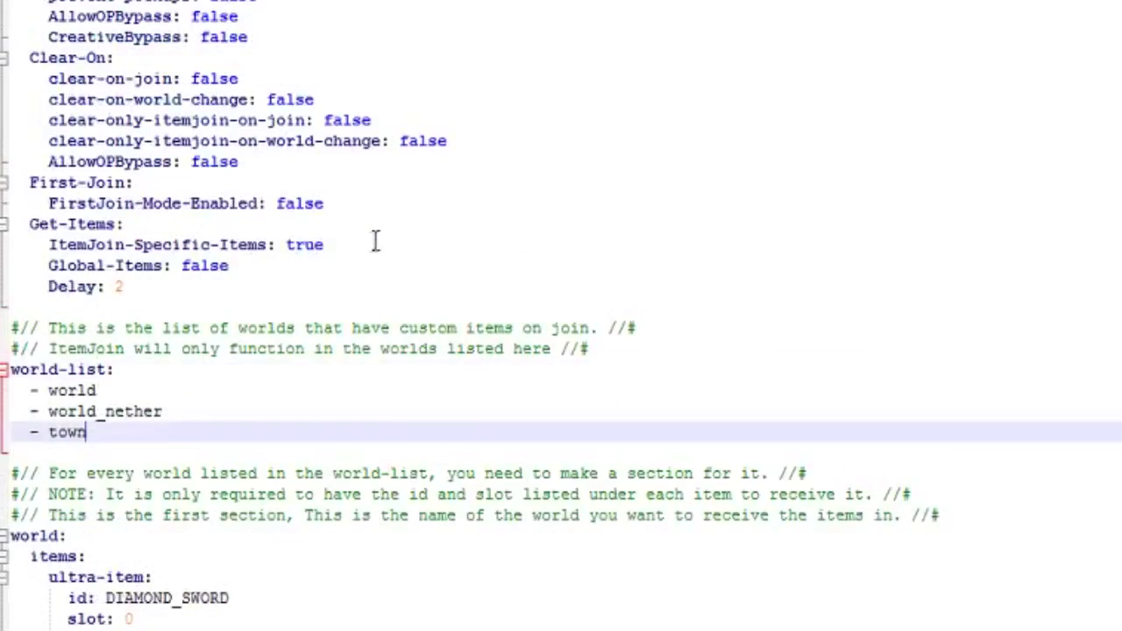
scroll(376, 243, down, 5)
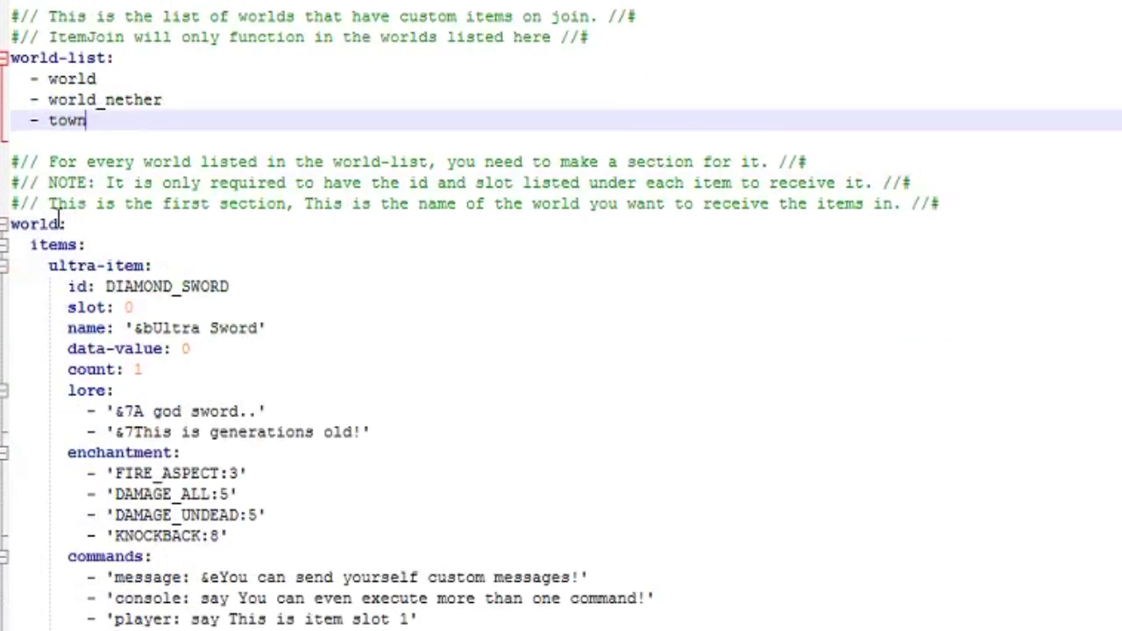
double_click(59, 225)
text(town:)
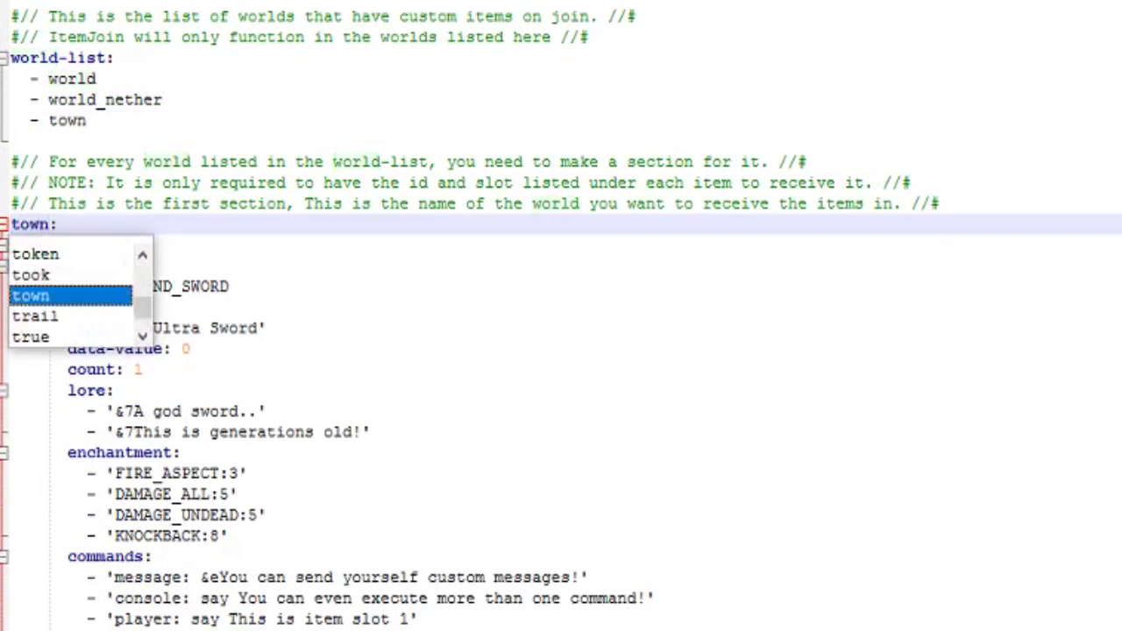
click(473, 202)
Step: Examine the ultra-item definition in the town section, from its name and id through its enchantments, commands, itemflags and permission-node
scroll(156, 297, down, 1)
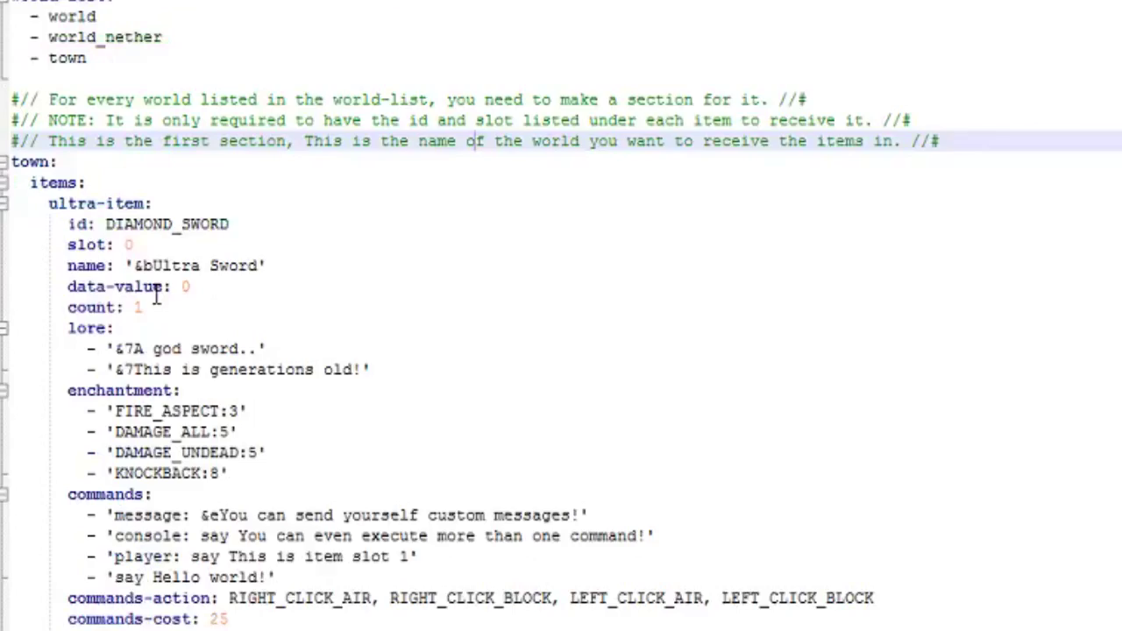
scroll(156, 296, down, 1)
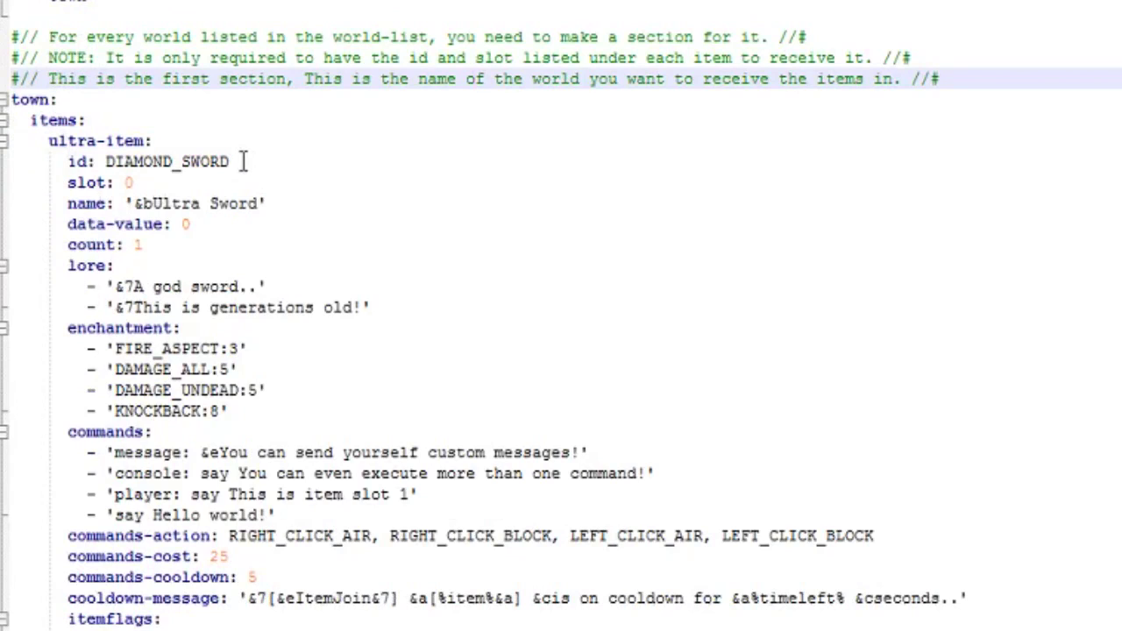
drag(49, 141, 145, 141)
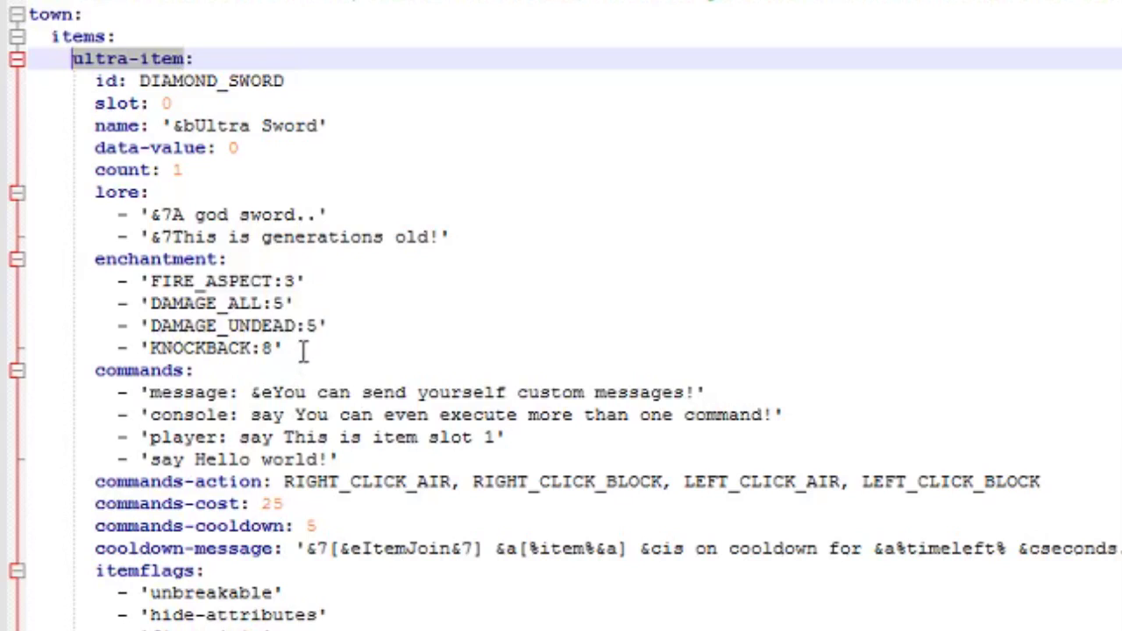
drag(303, 351, 30, 279)
click(77, 55)
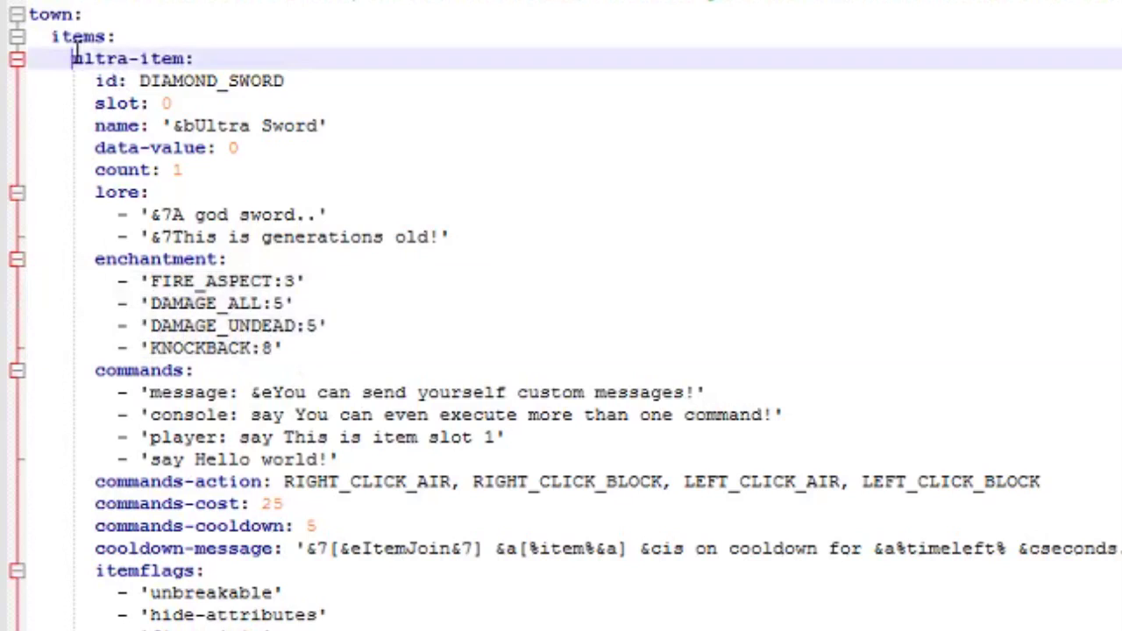
drag(74, 58, 184, 58)
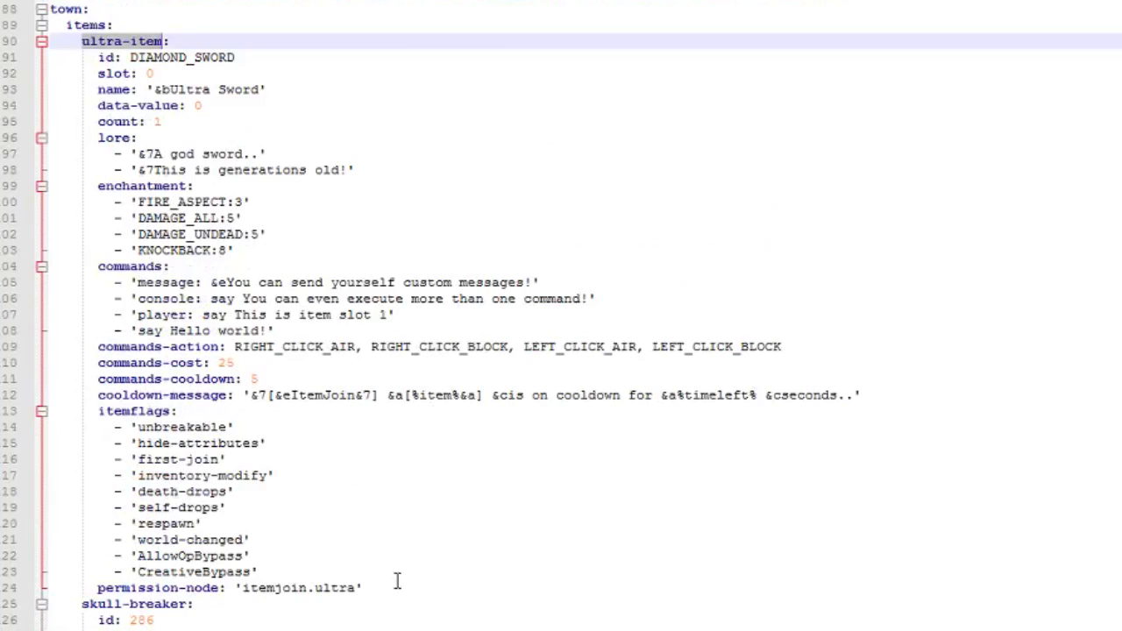
drag(407, 589, 53, 24)
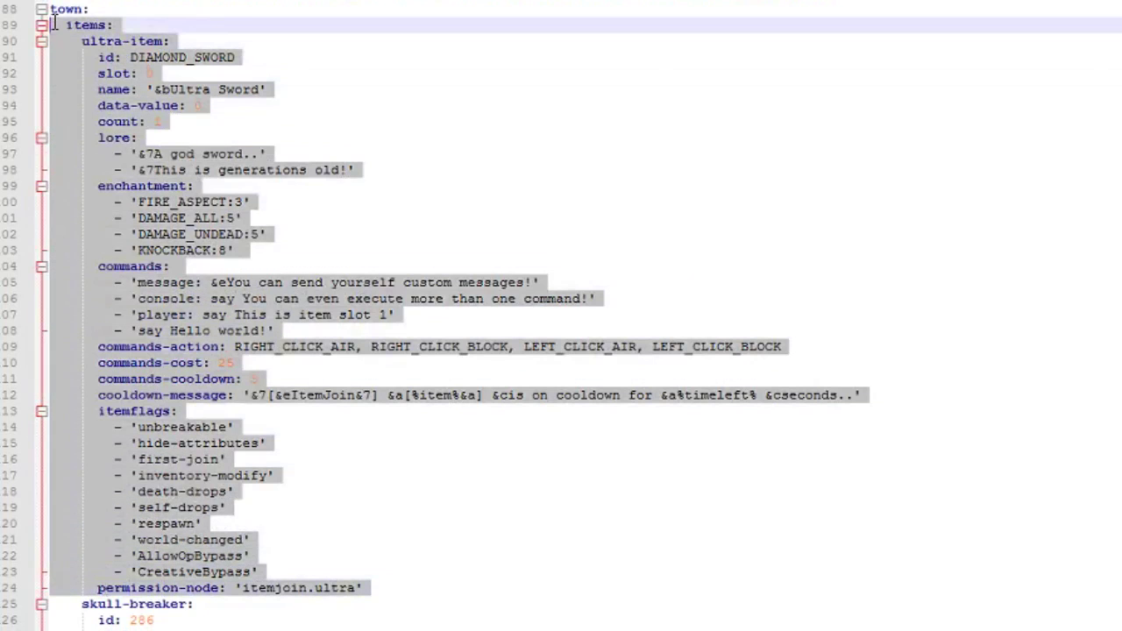
click(63, 41)
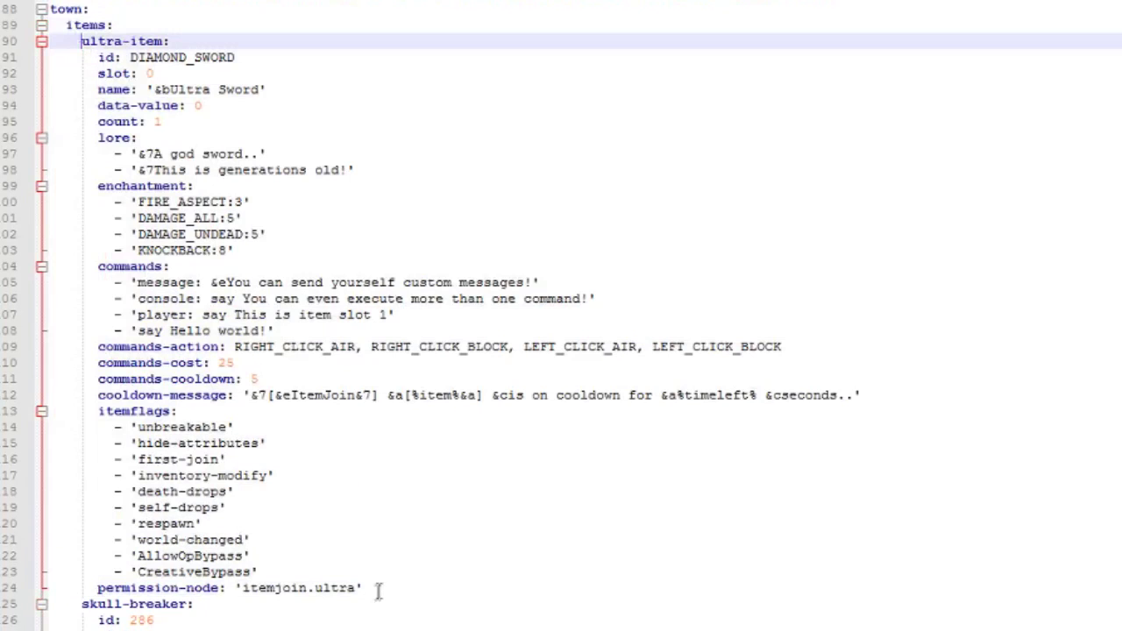
drag(386, 572, 218, 539)
drag(426, 587, 14, 346)
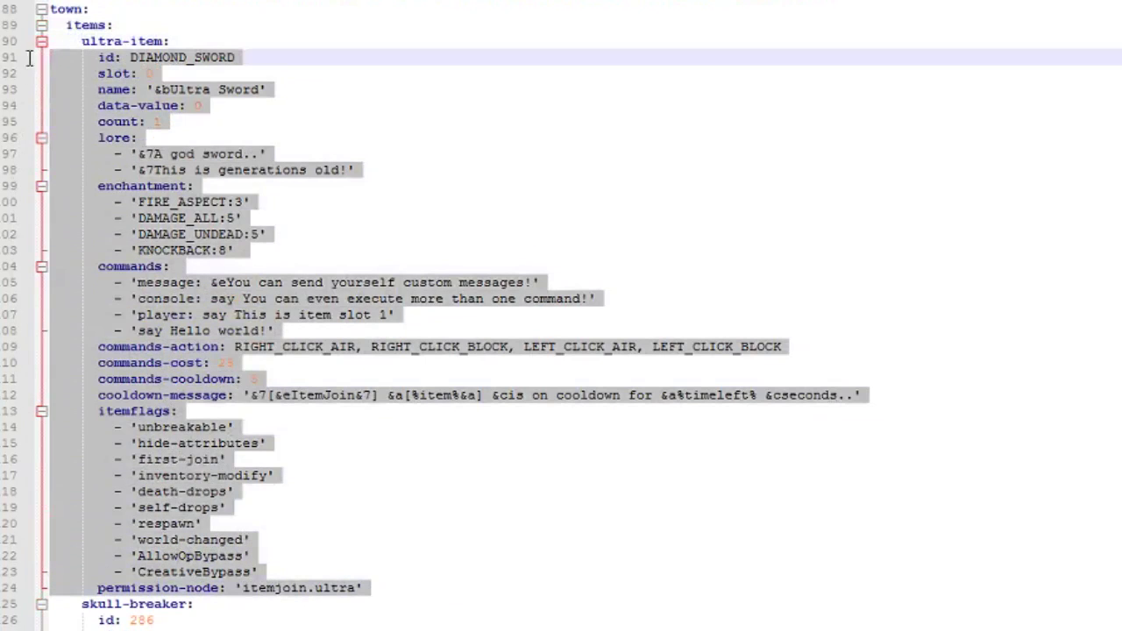
Step: Duplicate the entire ultra-item block, through its permission-node line, directly below the original and above skull-breaker
drag(29, 57, 29, 43)
key(ctrl+c)
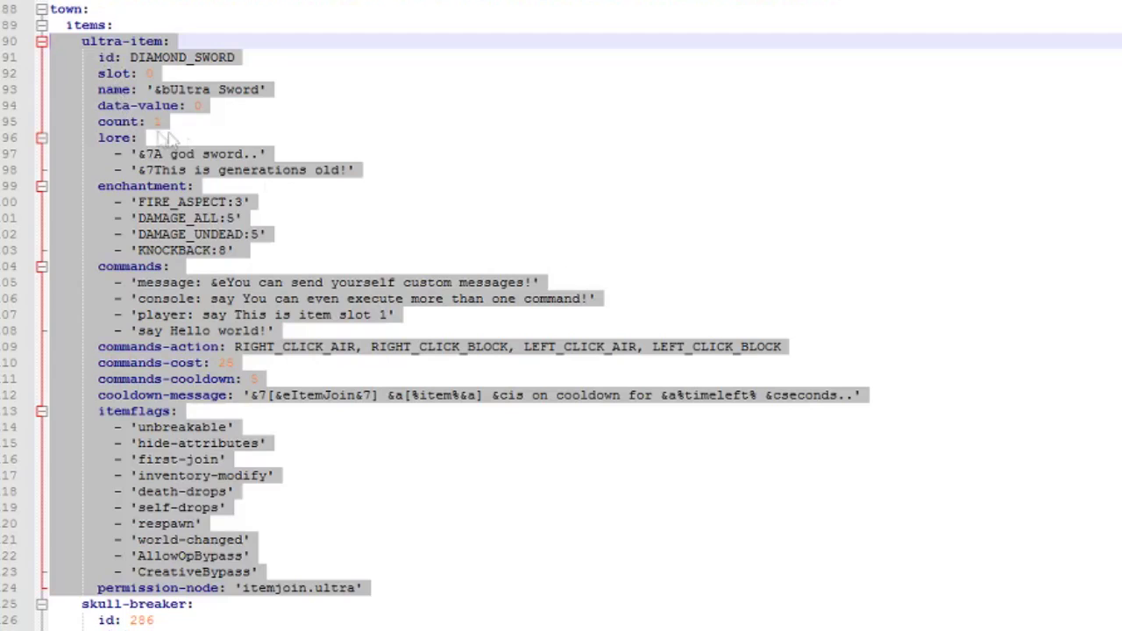
click(418, 587)
key(Return)
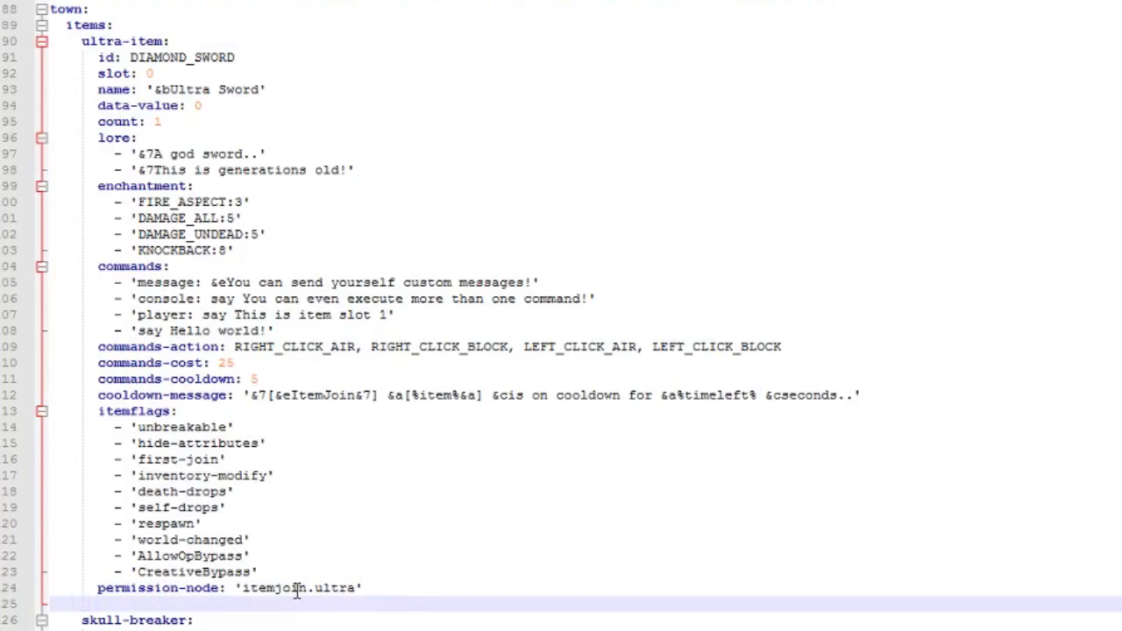
key(BackSpace)
key(ctrl+v)
Step: Rename the duplicated ultra-item block to "logs:" and set its id to LOG
scroll(211, 412, up, 7)
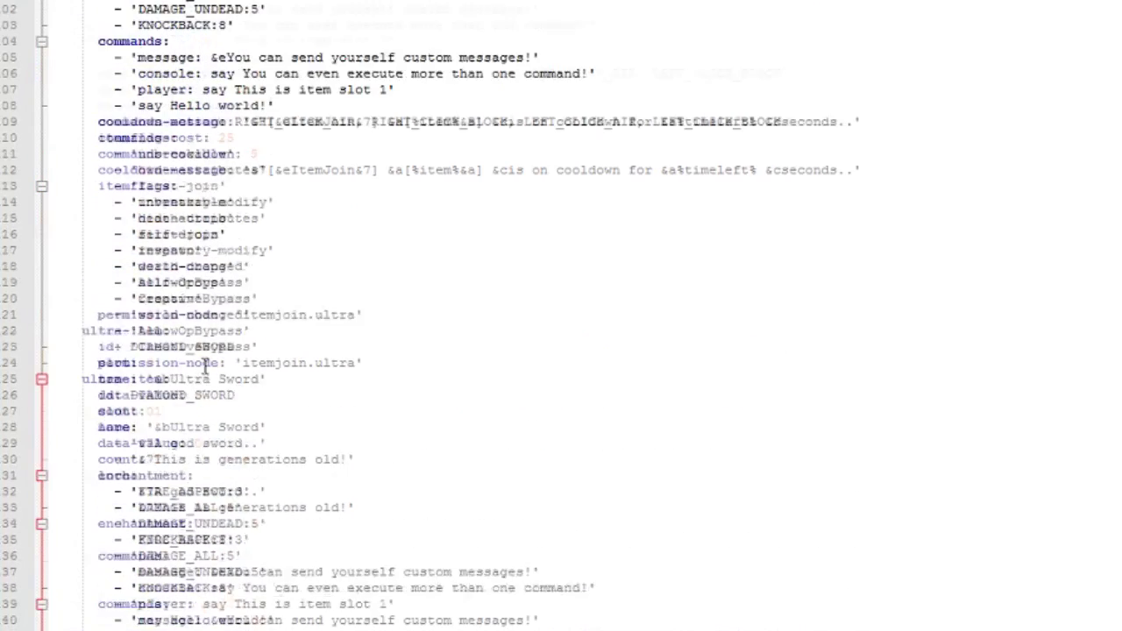
drag(168, 426, 83, 427)
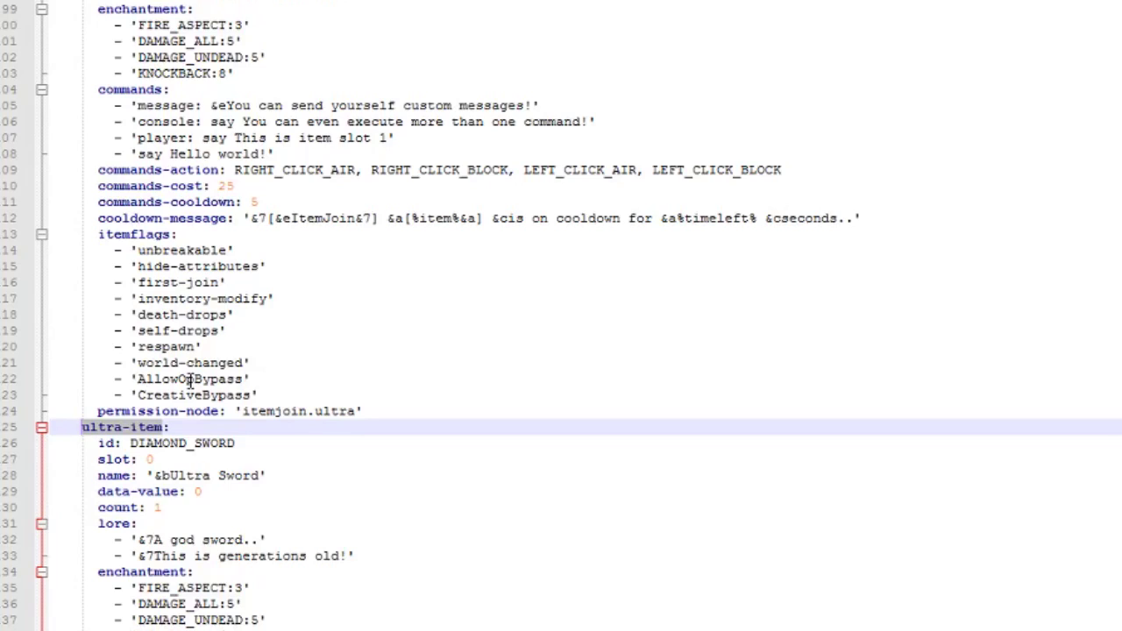
text(logs:)
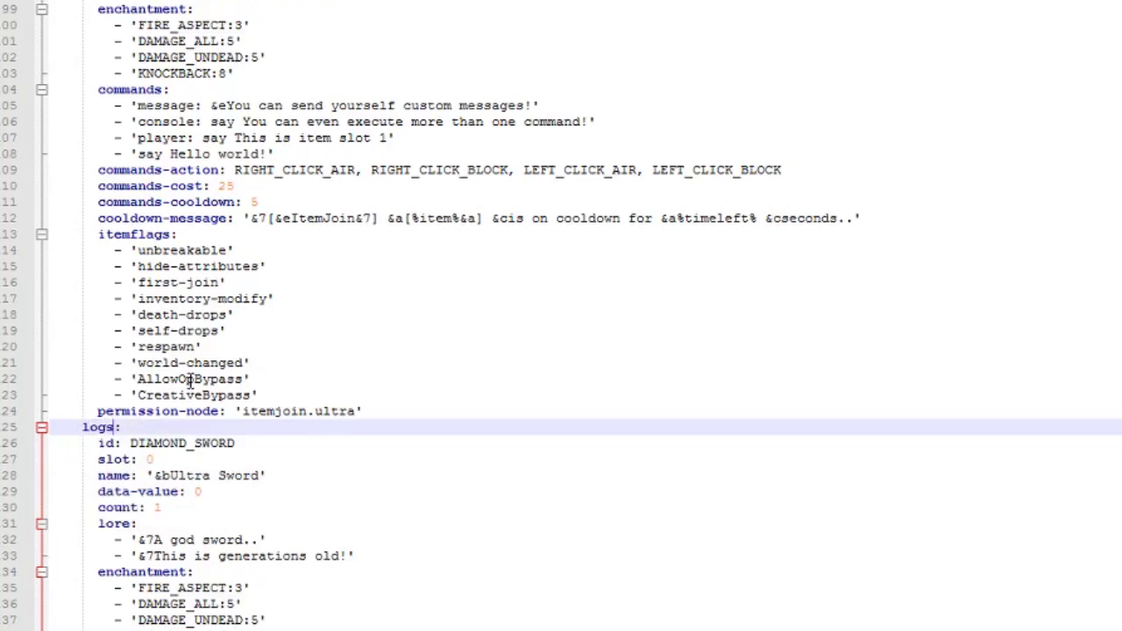
drag(235, 443, 130, 443)
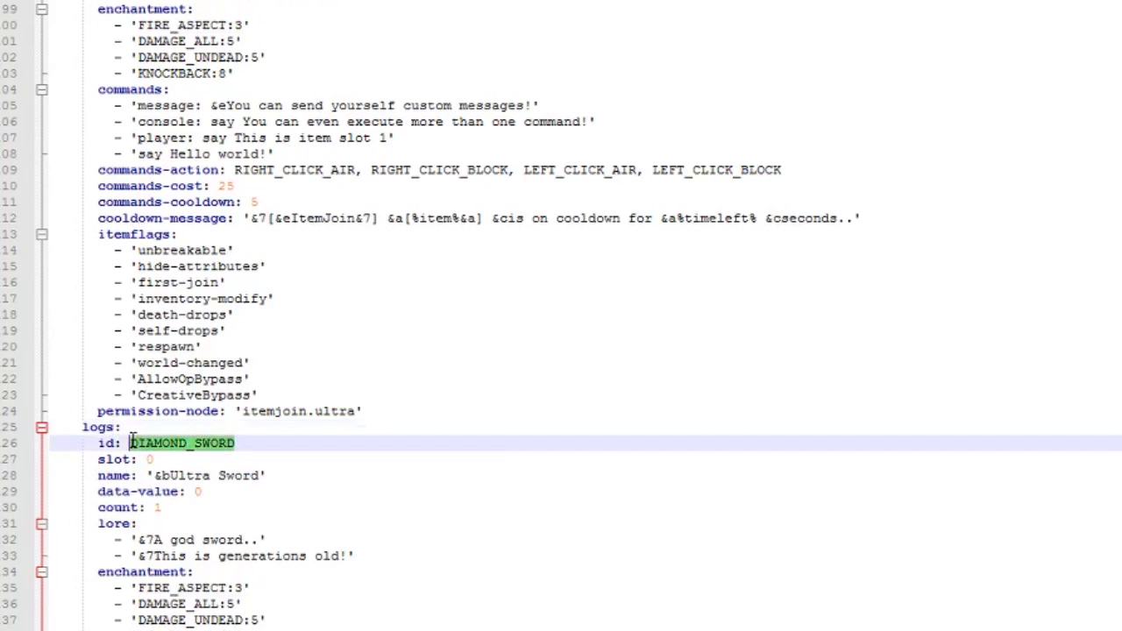
text(LOG)
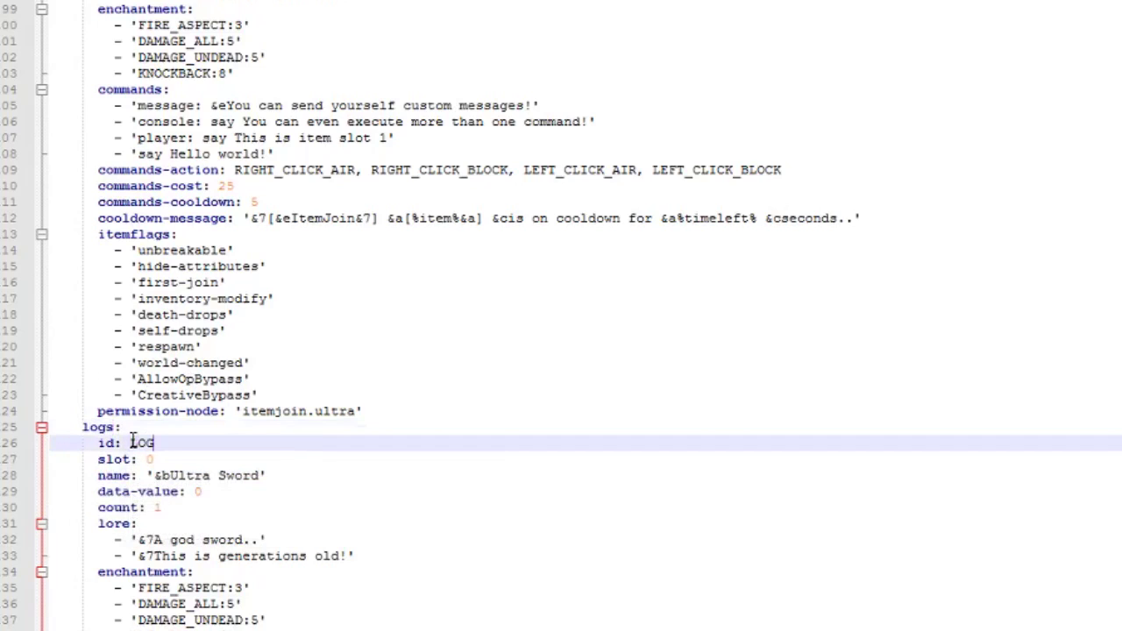
Step: Set the slot of the logs item to 1
scroll(131, 443, down, 4)
click(212, 272)
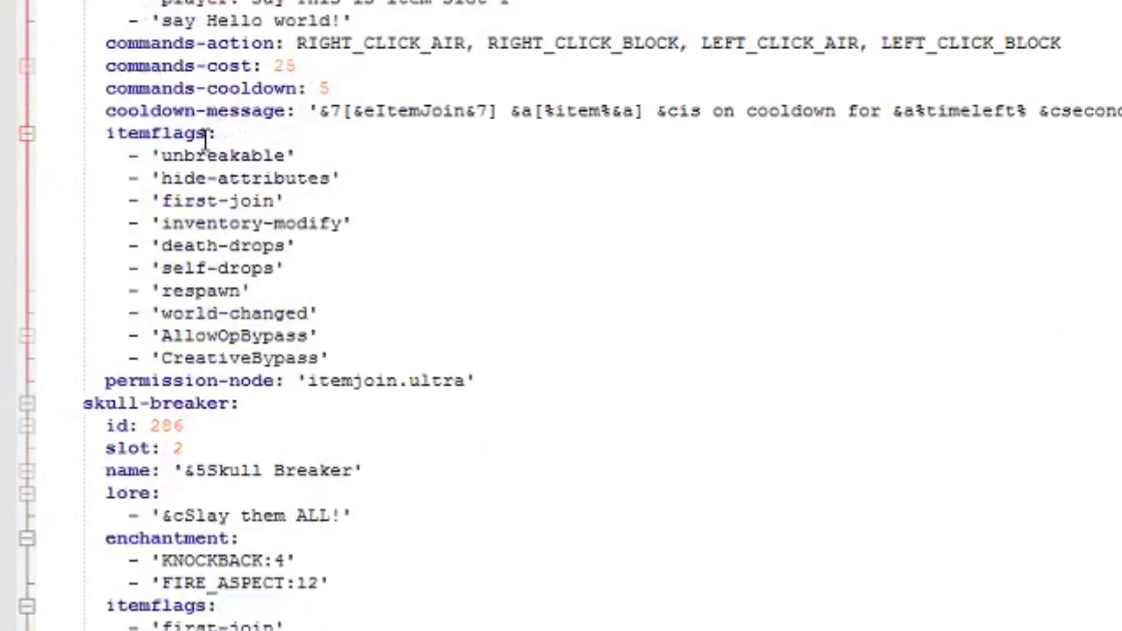
scroll(206, 144, down, 5)
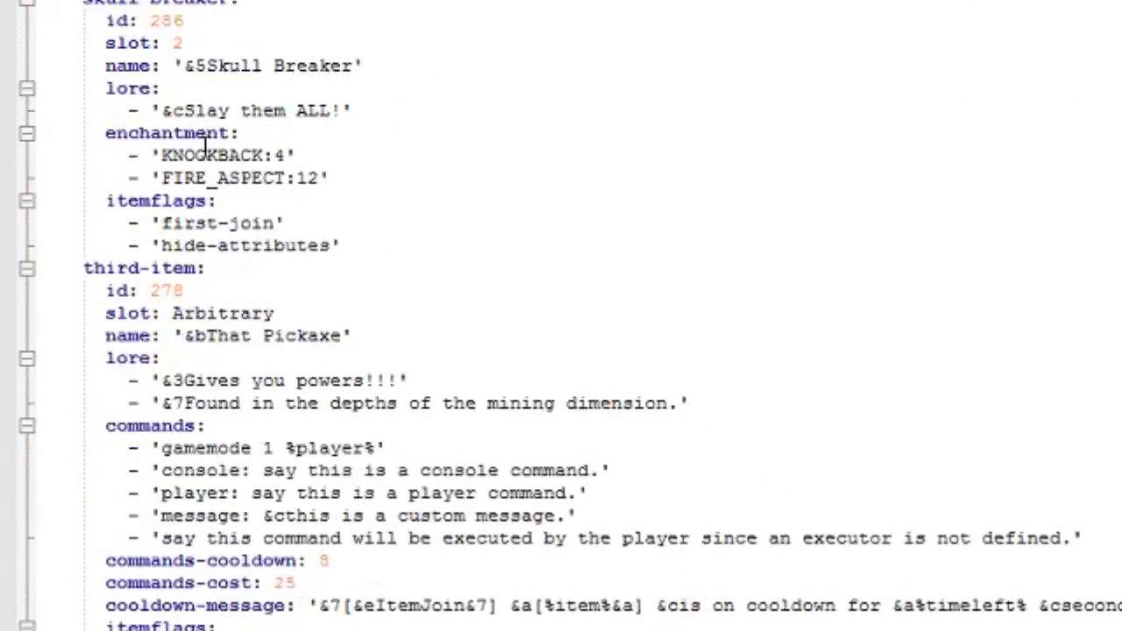
scroll(206, 144, down, 10)
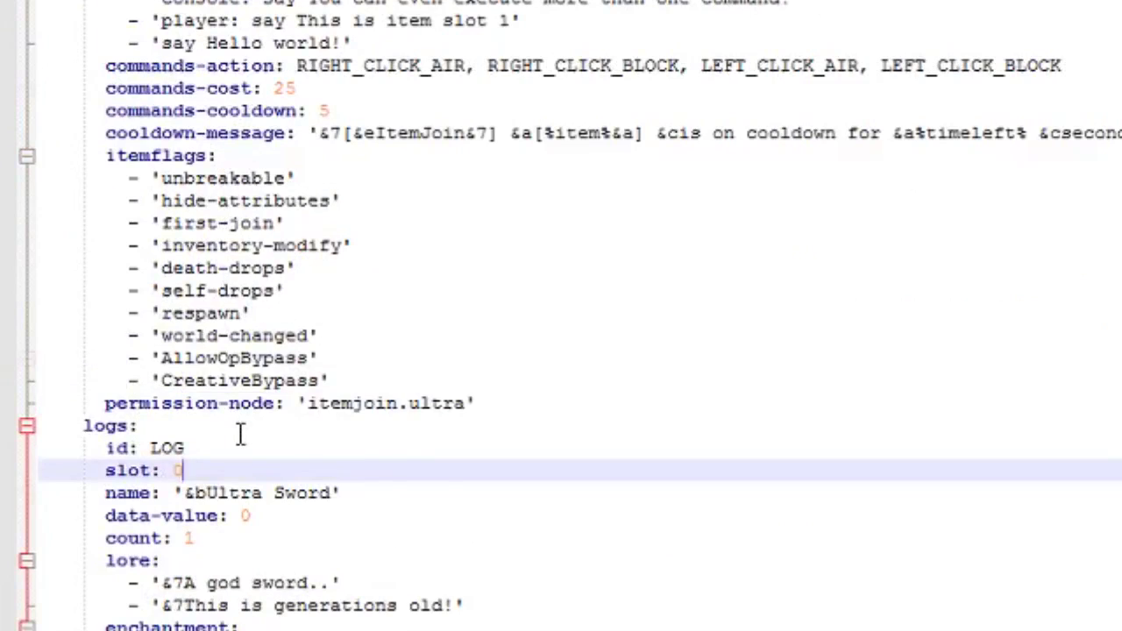
scroll(238, 433, down, 3)
key(BackSpace)
text(1)
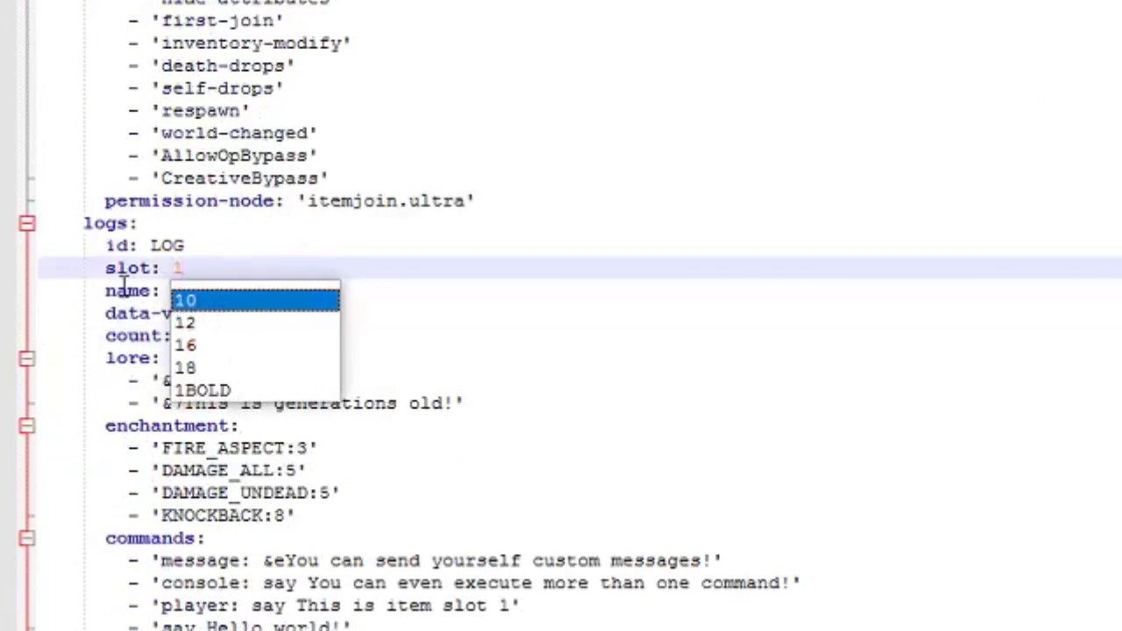
Step: Change the display name of the logs item to '&aLogs'
click(307, 290)
drag(332, 290, 207, 291)
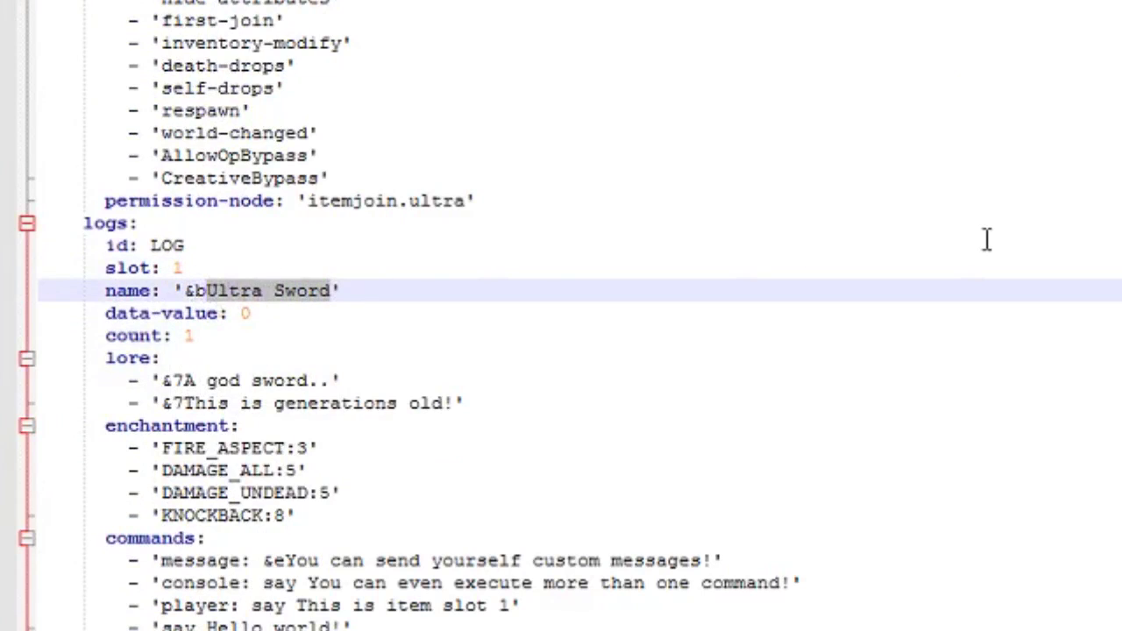
key(BackSpace)
key(BackSpace)
text(ame: '&a)
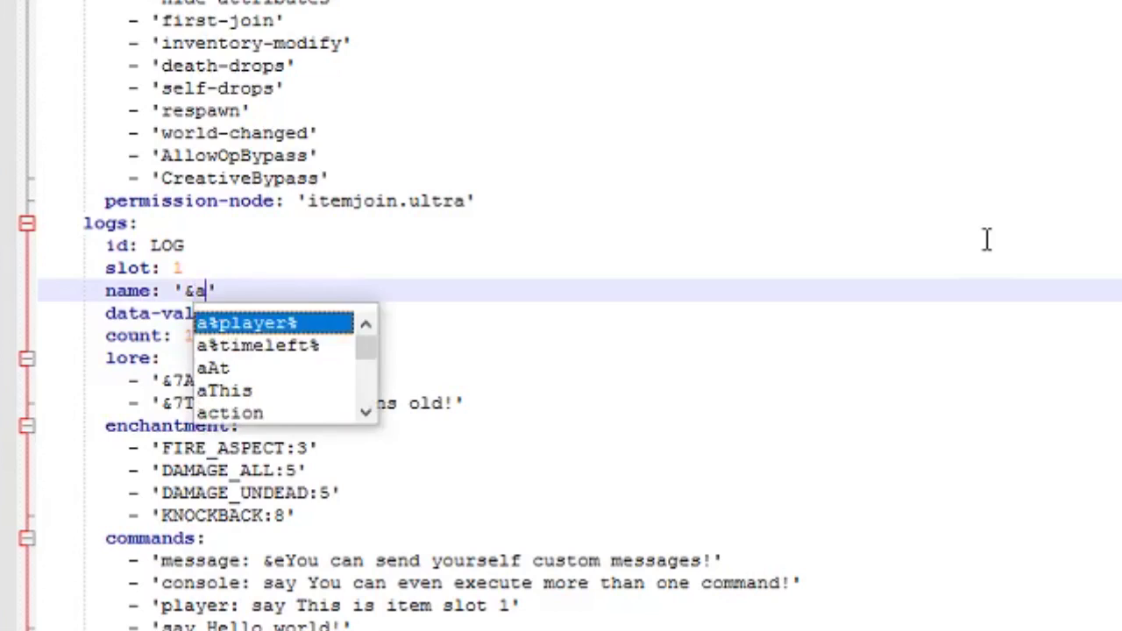
text(Logs)
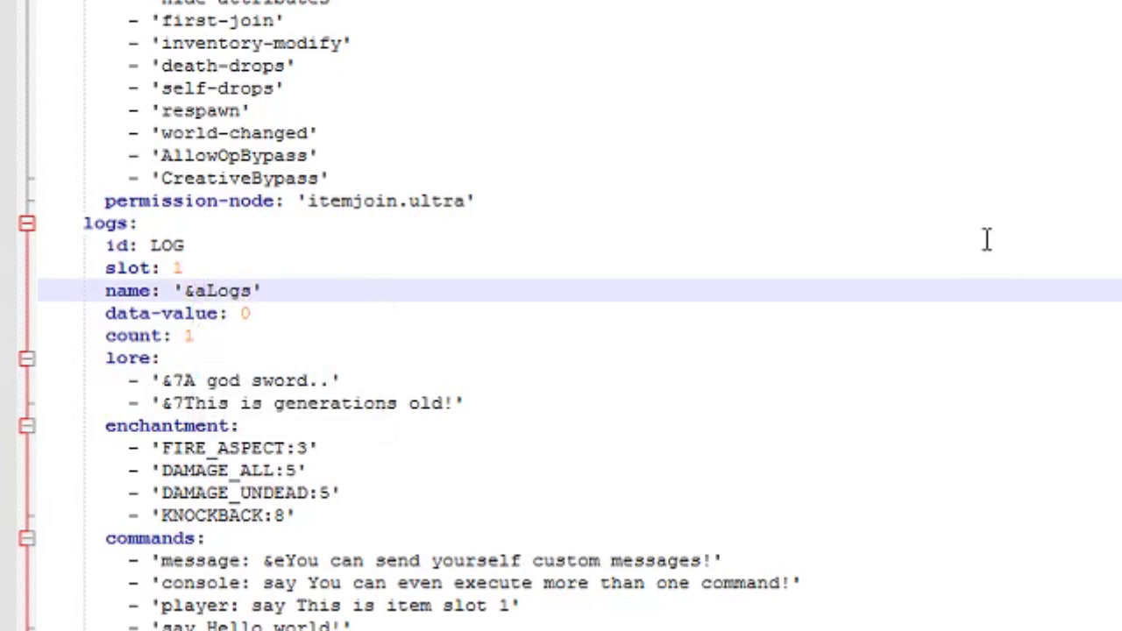
Step: Set the count of the logs item to 64
click(300, 319)
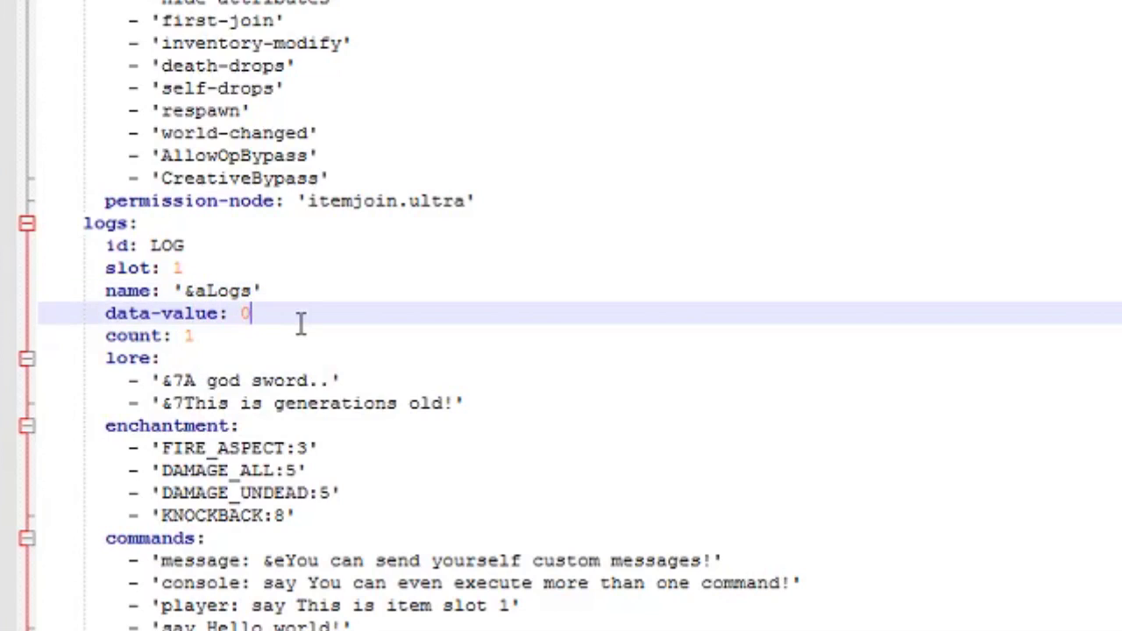
double_click(243, 313)
click(269, 313)
click(214, 336)
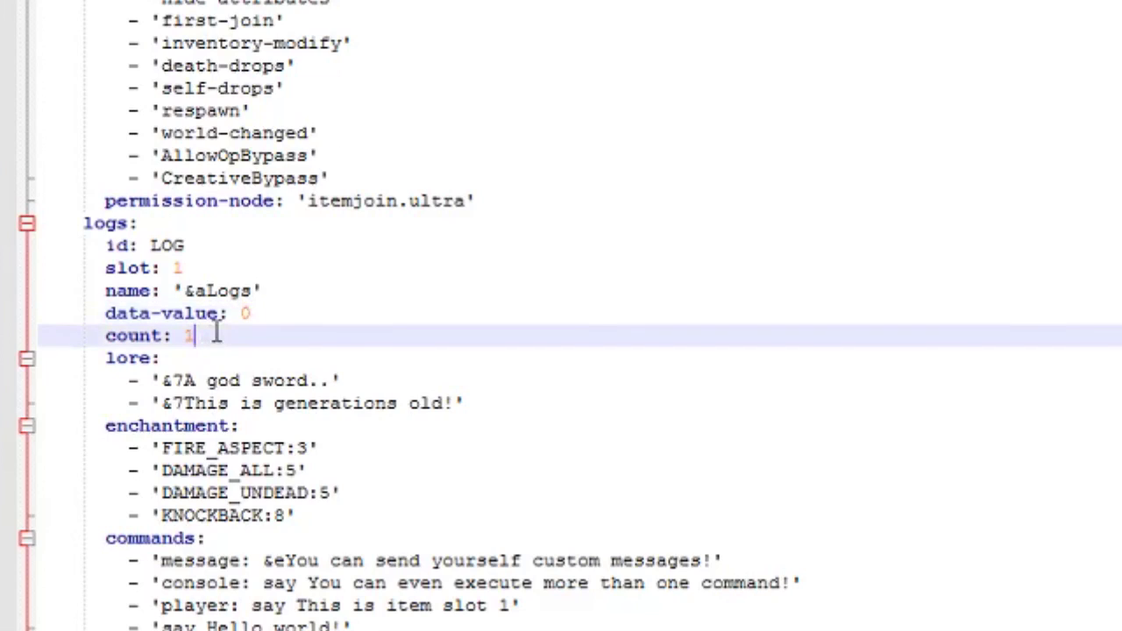
key(BackSpace)
text(64)
Step: Change the first lore line of the logs item to '&7A stack of logs'
scroll(309, 245, down, 2)
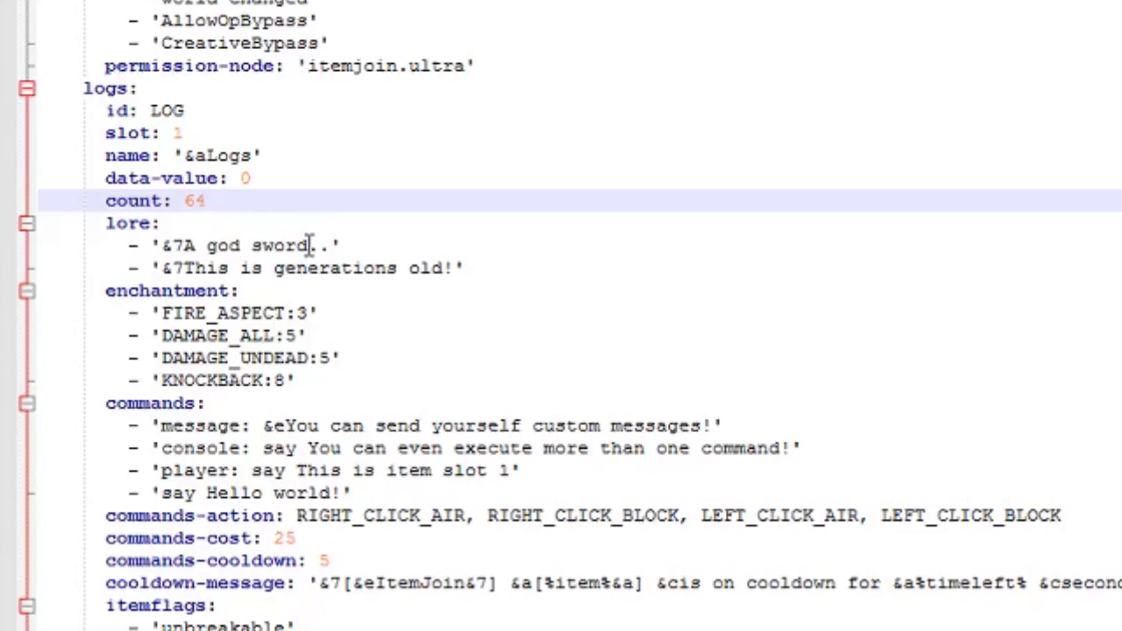
drag(330, 245, 184, 238)
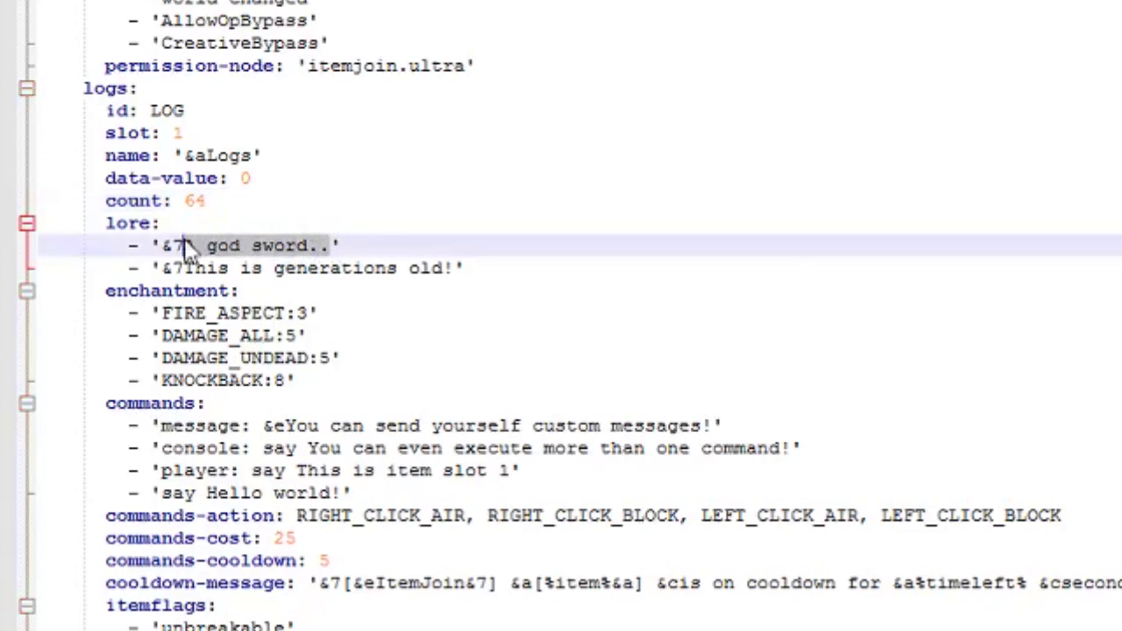
text(stack of log)
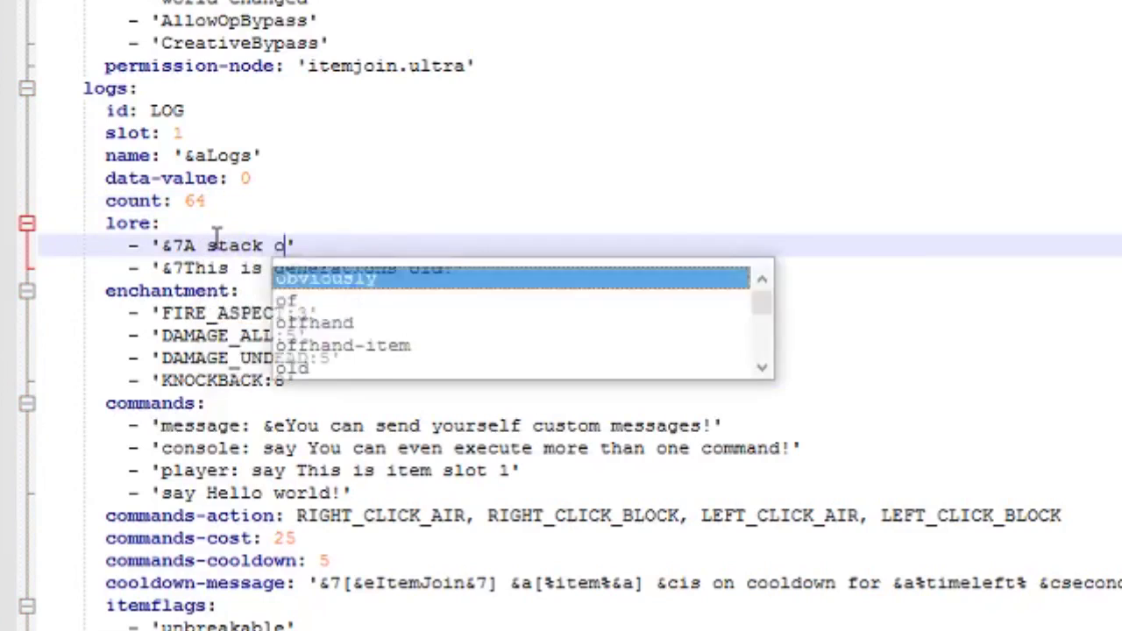
text(s)
Step: Change the second lore line of the logs item to '&7This will help you out starting your adventure!'
click(243, 268)
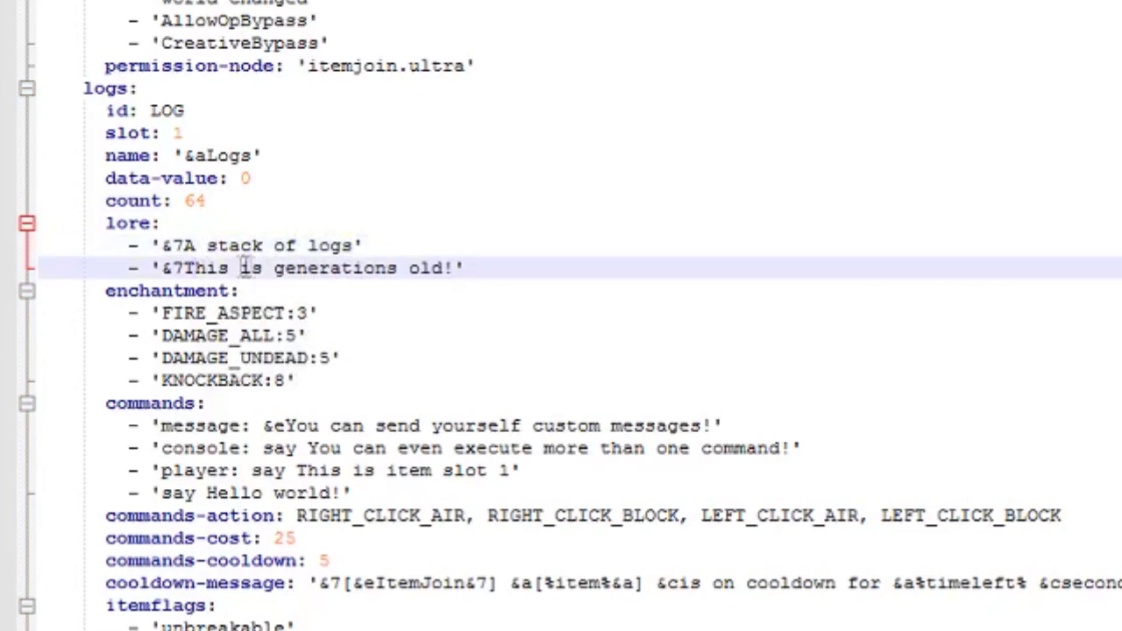
drag(243, 267, 444, 268)
text(will help you out starting your adventr)
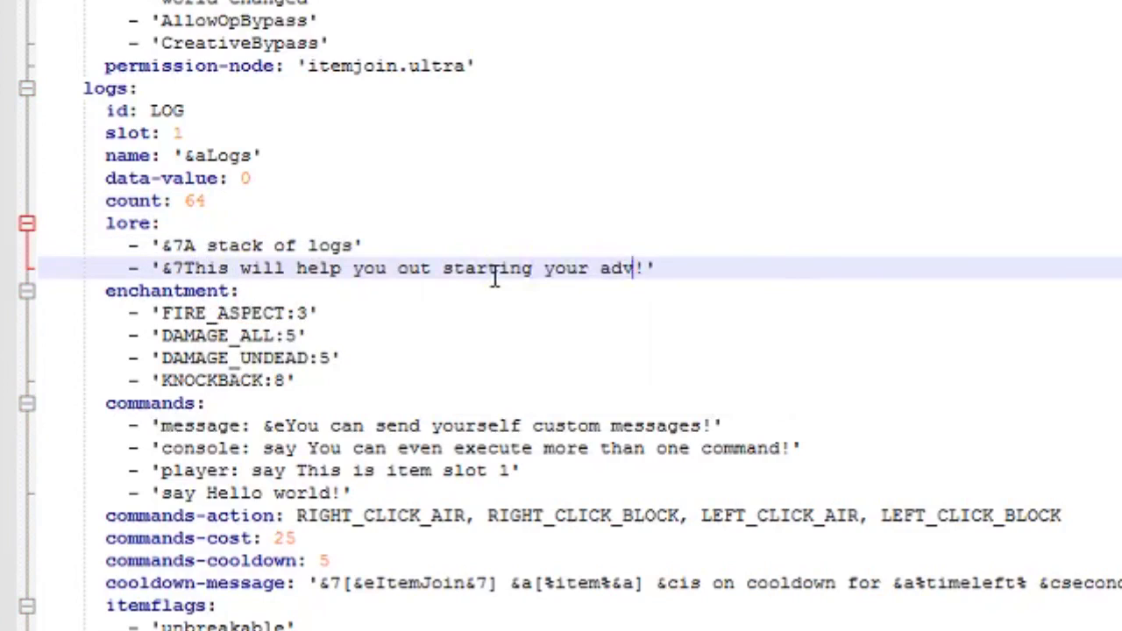
text(ue)
key(BackSpace)
key(BackSpace)
key(BackSpace)
text(ure)
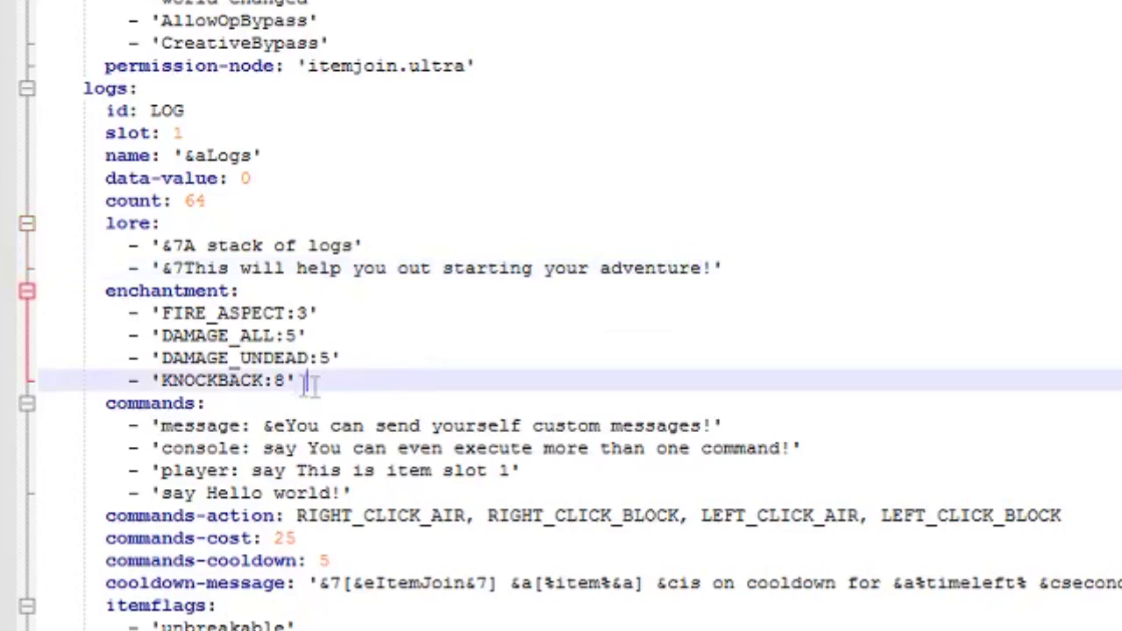
Step: Delete the whole enchantment section, including its heading and all four entries, from the logs item
drag(313, 380, 59, 317)
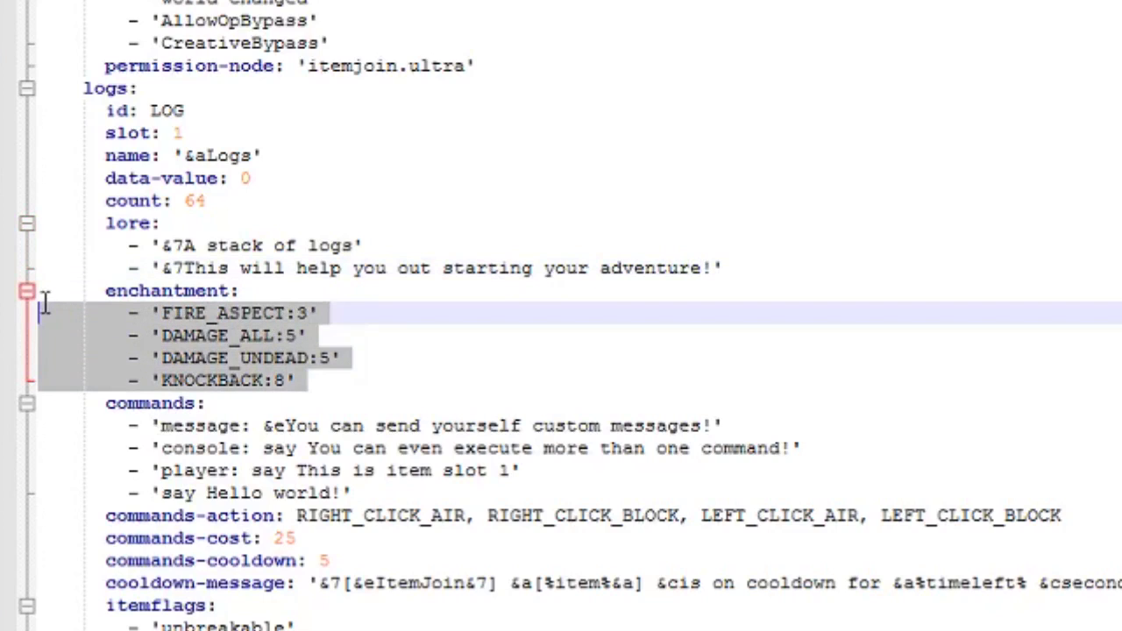
click(348, 378)
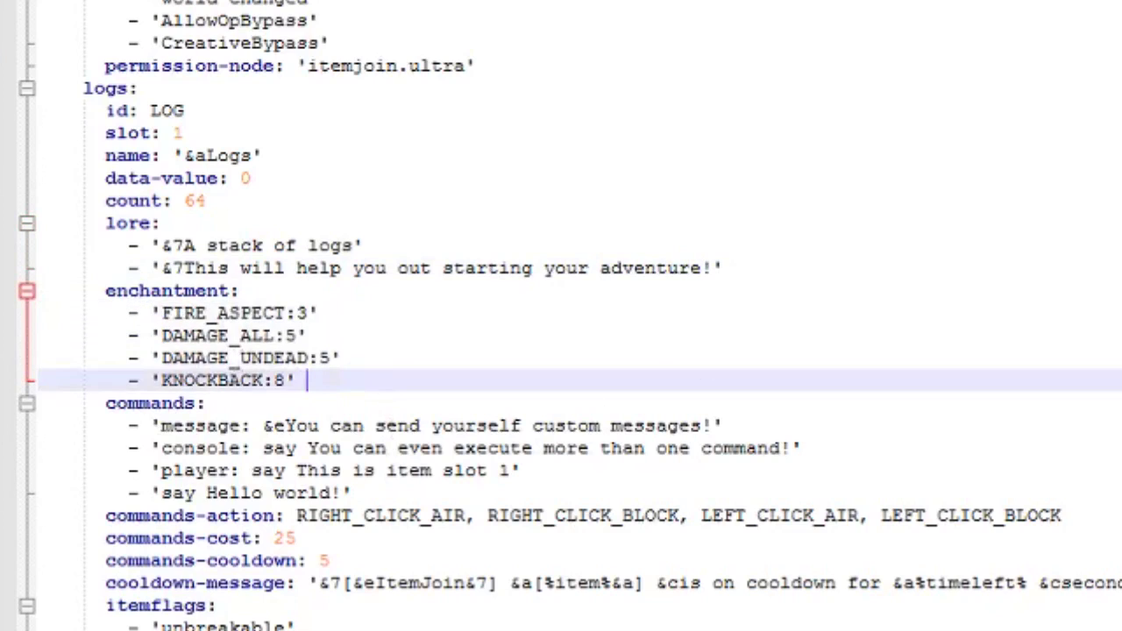
shift+click(9, 338)
key(BackSpace)
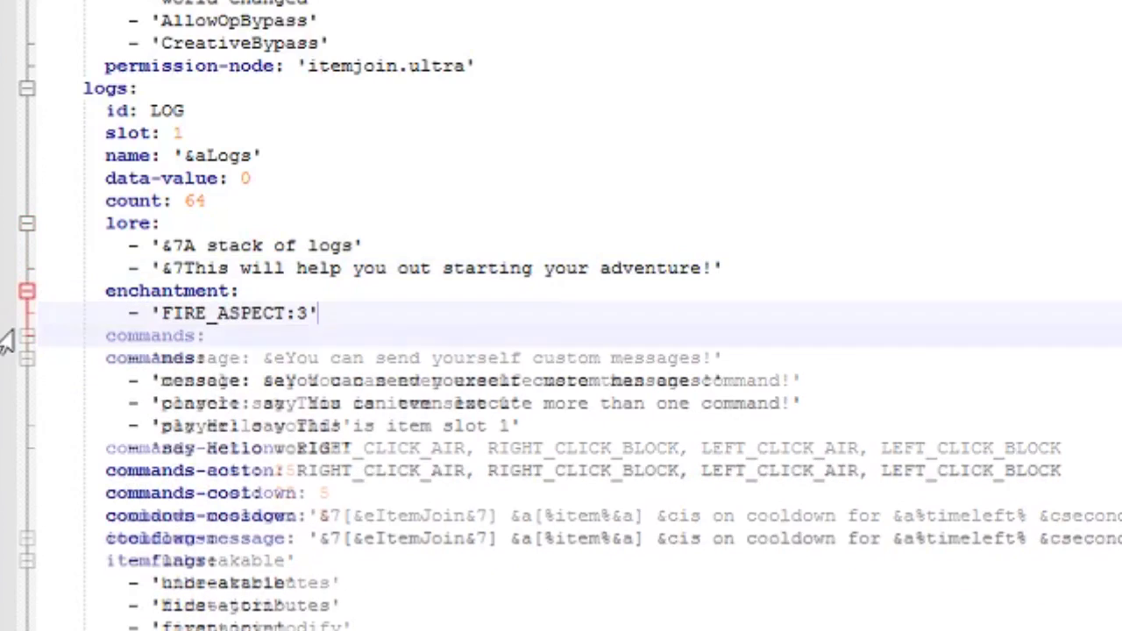
key(BackSpace)
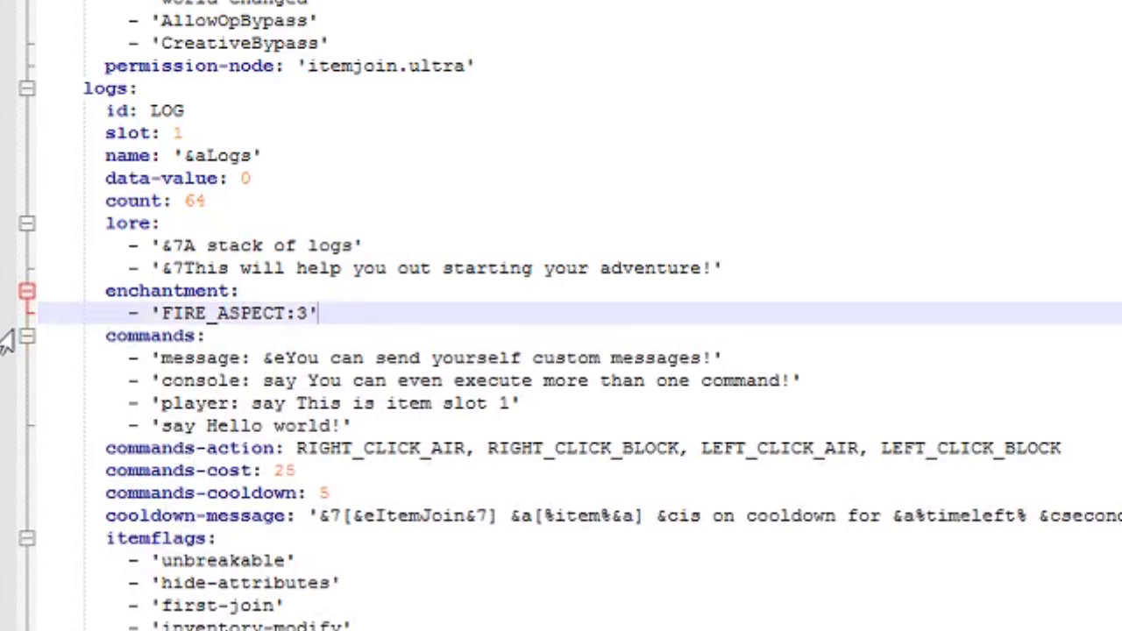
drag(378, 310, 36, 291)
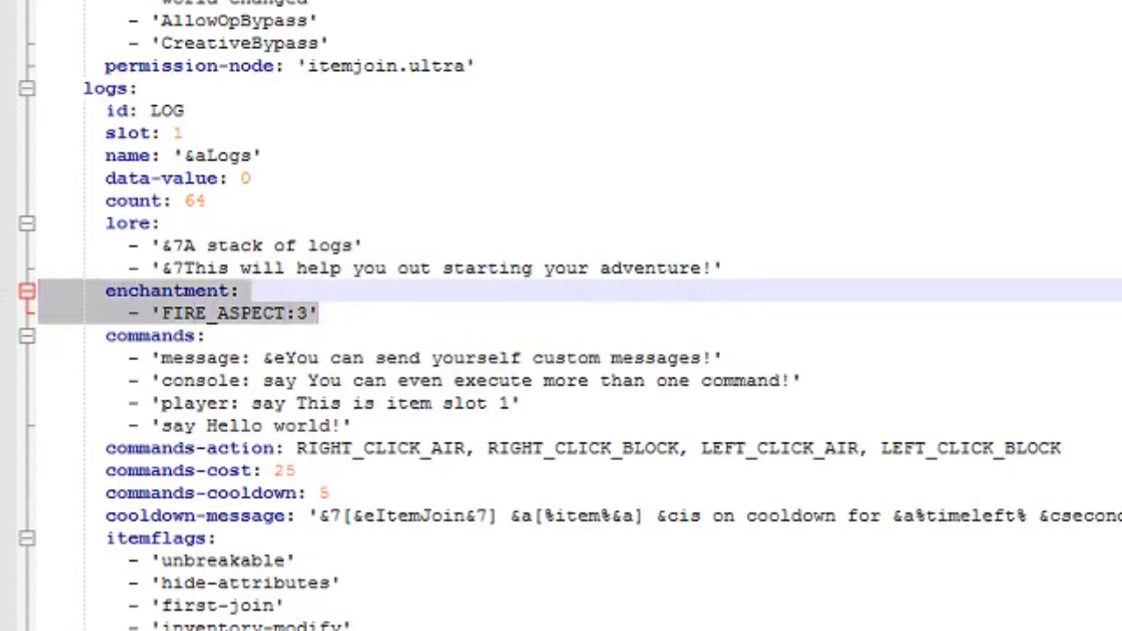
key(BackSpace)
key(BackSpace)
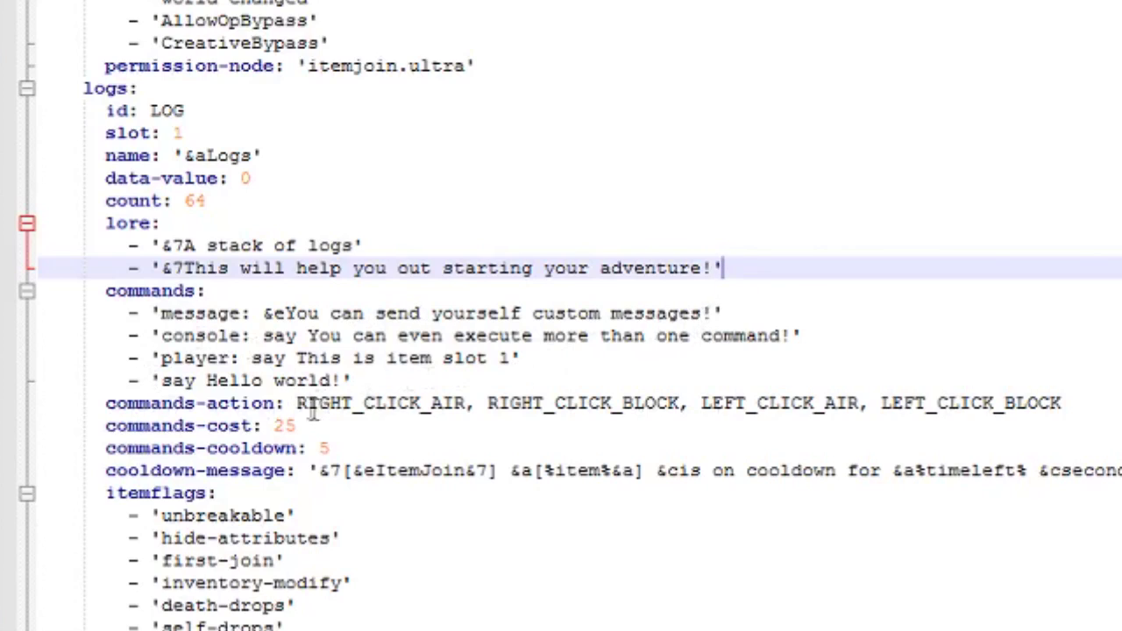
drag(298, 408, 706, 420)
drag(530, 379, 37, 292)
click(488, 360)
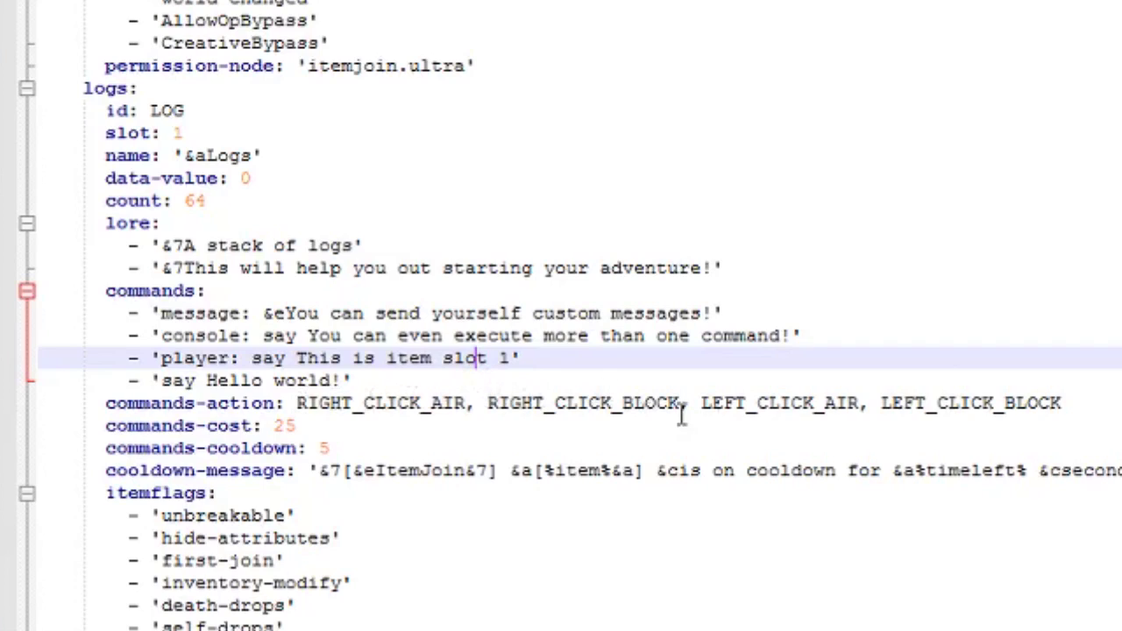
drag(373, 381, 19, 387)
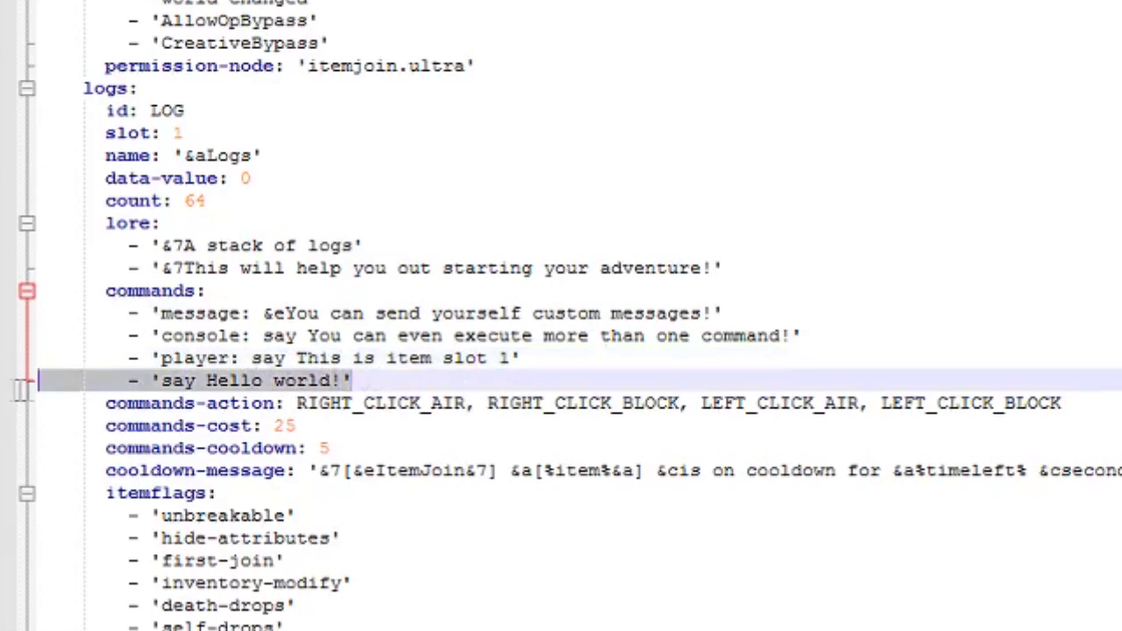
Step: Add a new entry 'player: thru' at the end of the logs item's commands list
click(381, 382)
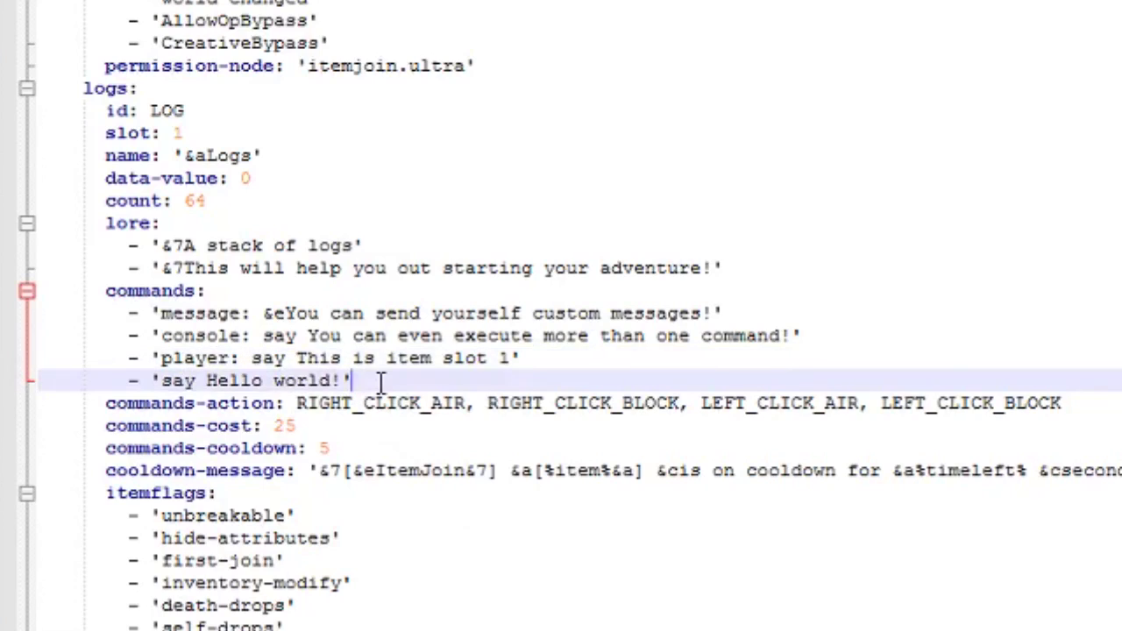
key(Return)
key(BackSpace)
key(BackSpace)
key(BackSpace)
key(BackSpace)
key(BackSpace)
key(BackSpace)
key(BackSpace)
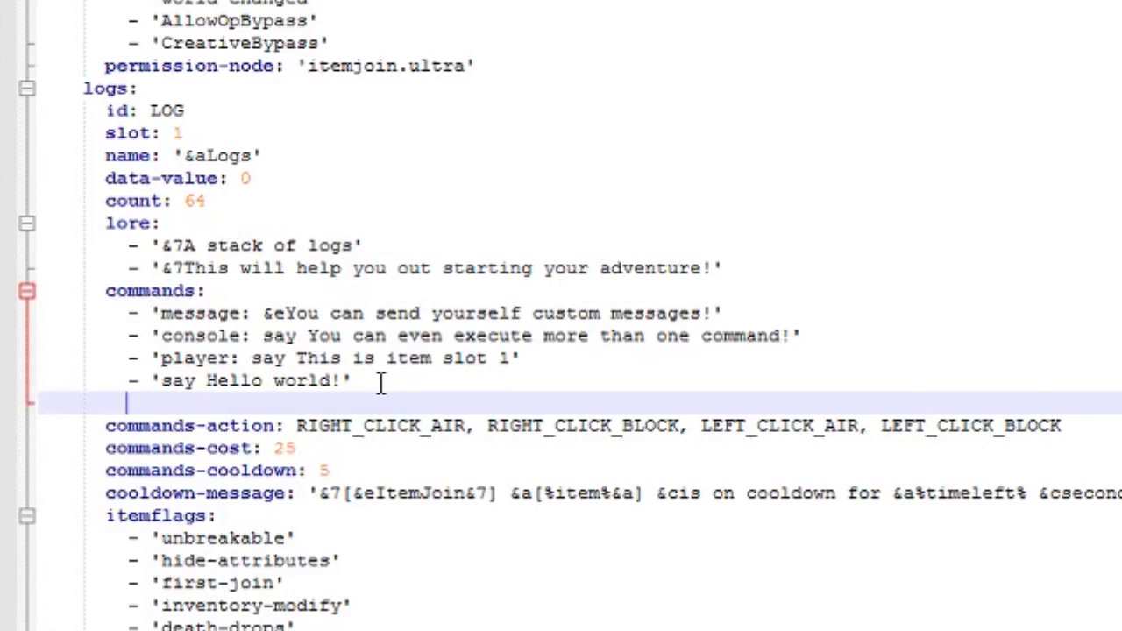
text(- 'player)
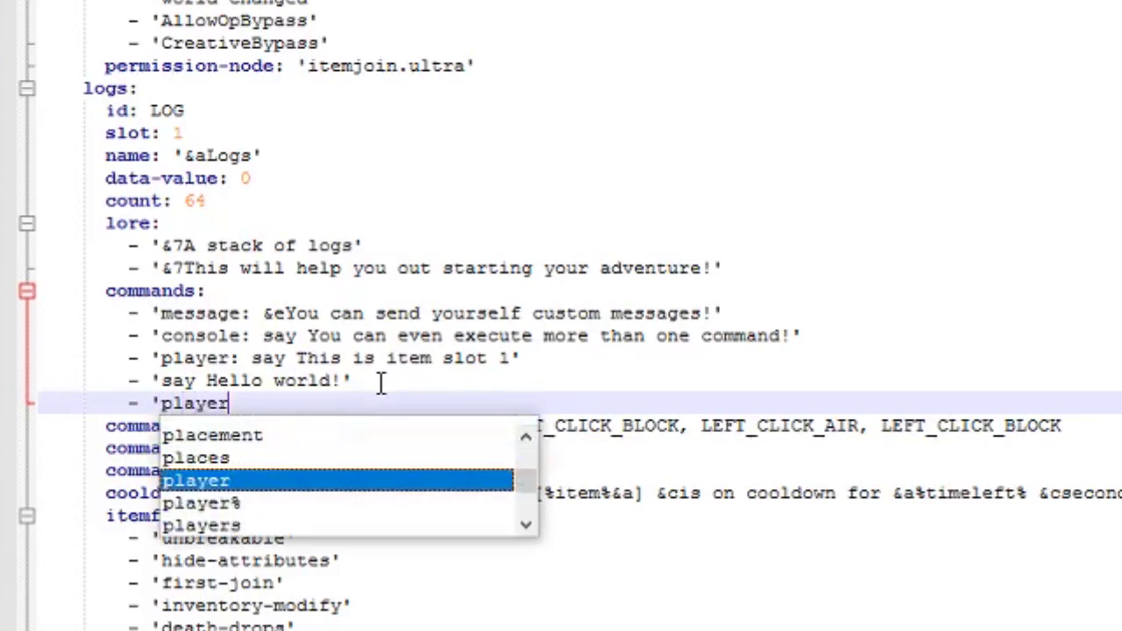
text(: )
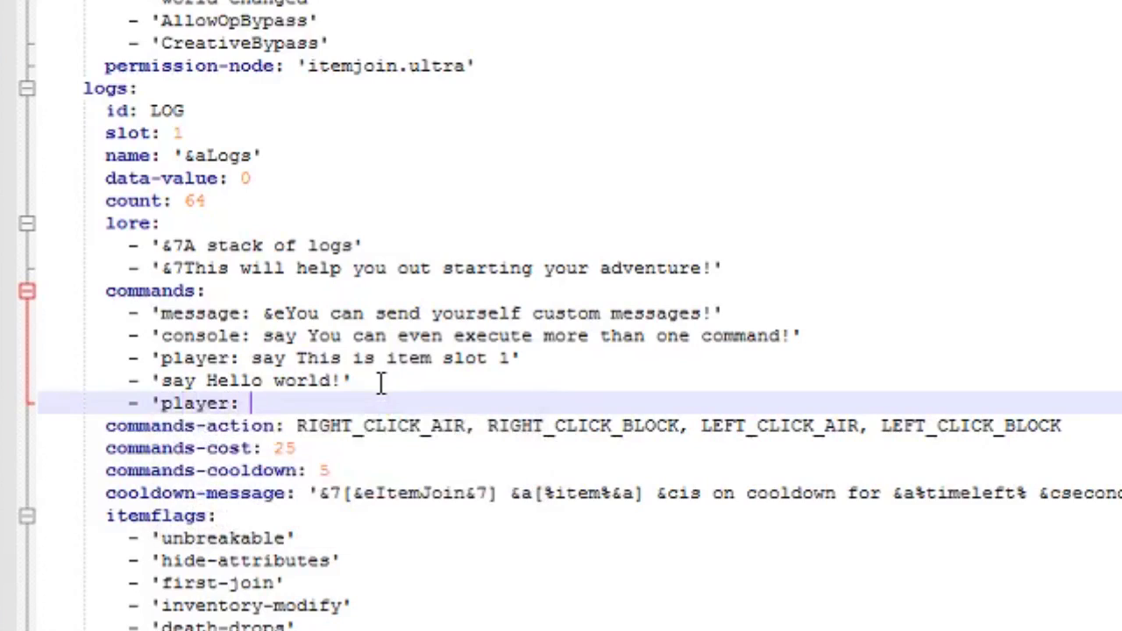
text(thru)
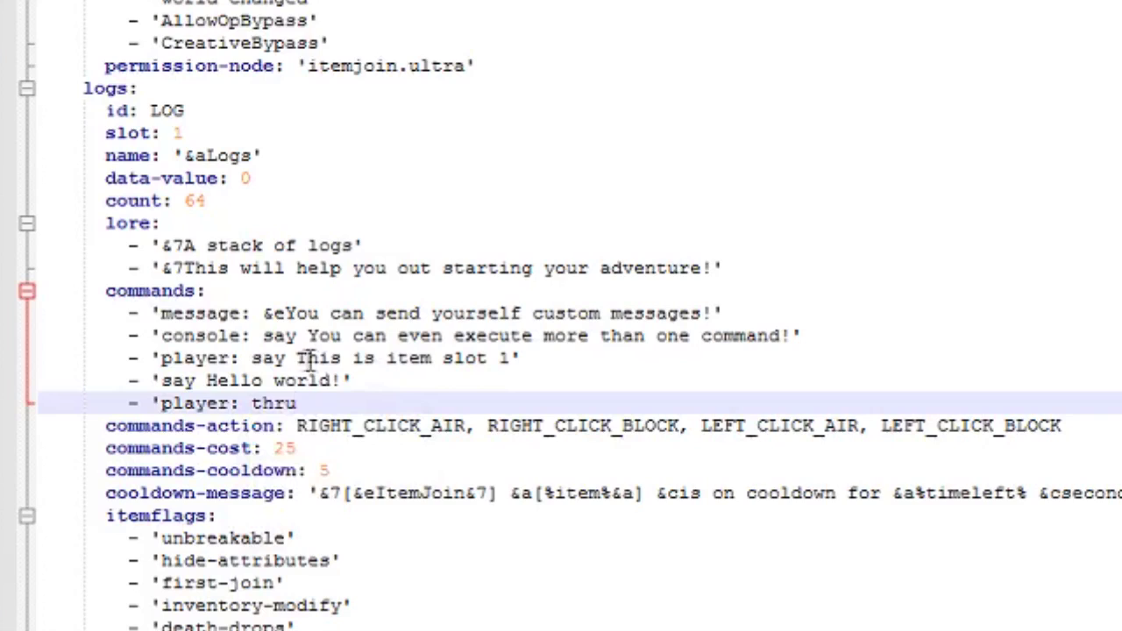
text(')
Step: Add another entry, 'thru' without an executor prefix, below 'player: thru' in the logs item's commands list
scroll(328, 276, down, 2)
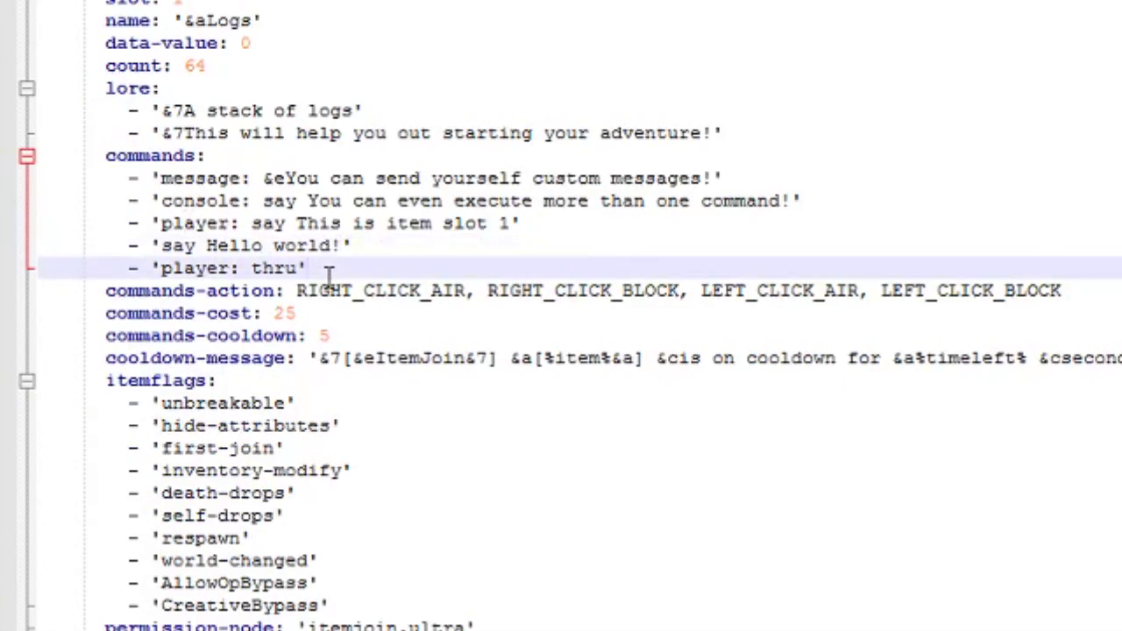
key(Return)
key(BackSpace)
key(BackSpace)
key(BackSpace)
key(BackSpace)
key(BackSpace)
key(BackSpace)
key(BackSpace)
key(BackSpace)
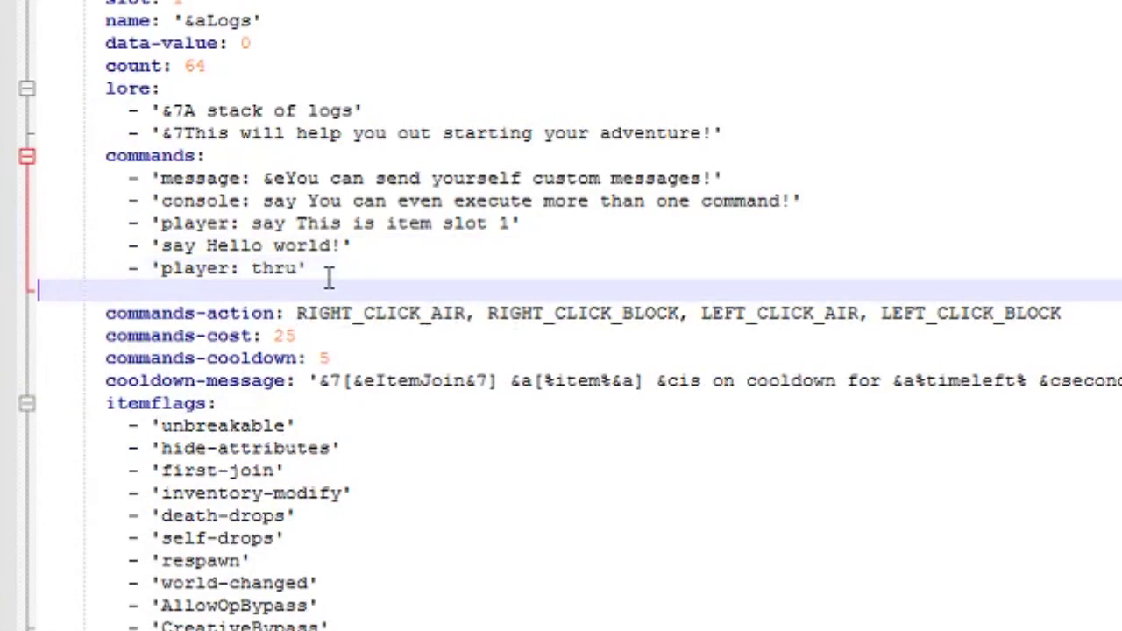
text(- 'thru')
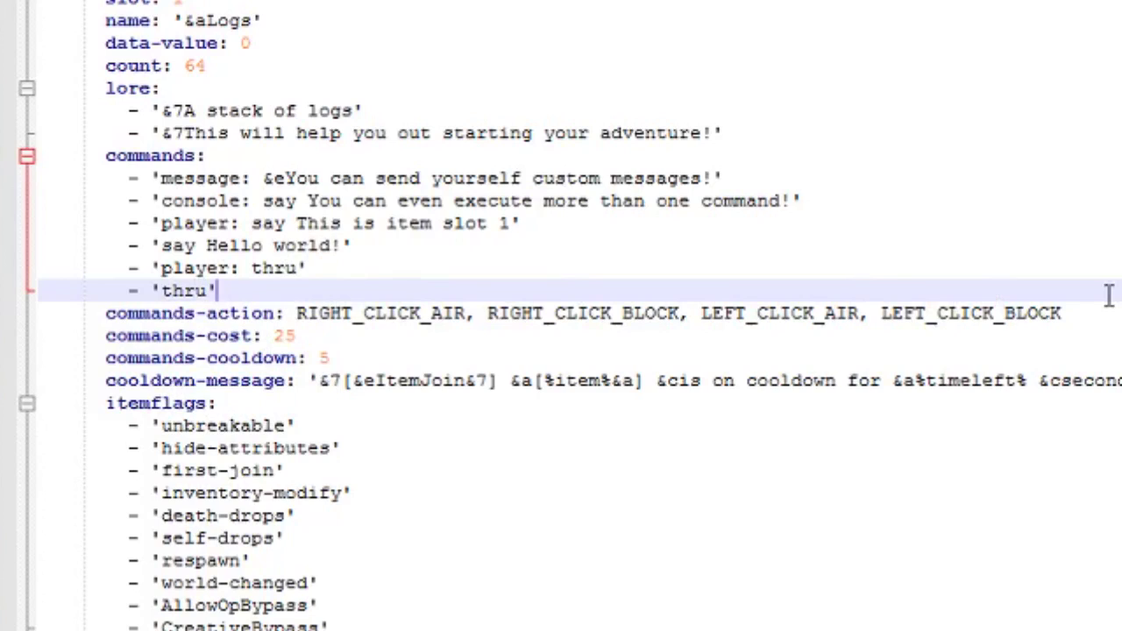
Step: Set the commands-cost of the logs item to 0
double_click(284, 336)
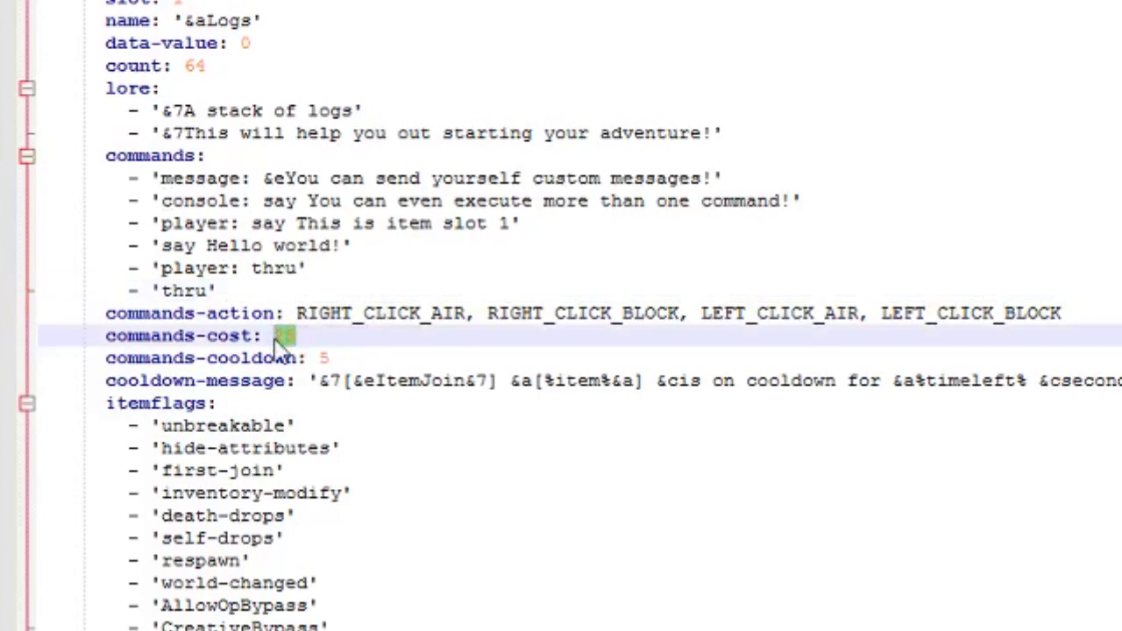
text(0)
click(231, 375)
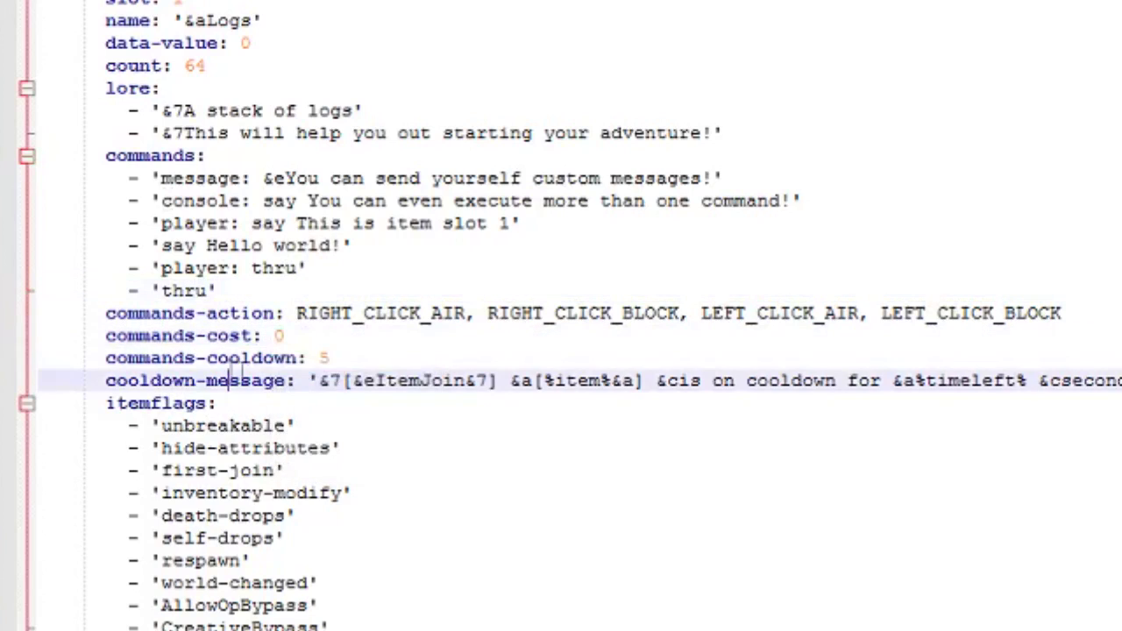
click(391, 358)
double_click(321, 358)
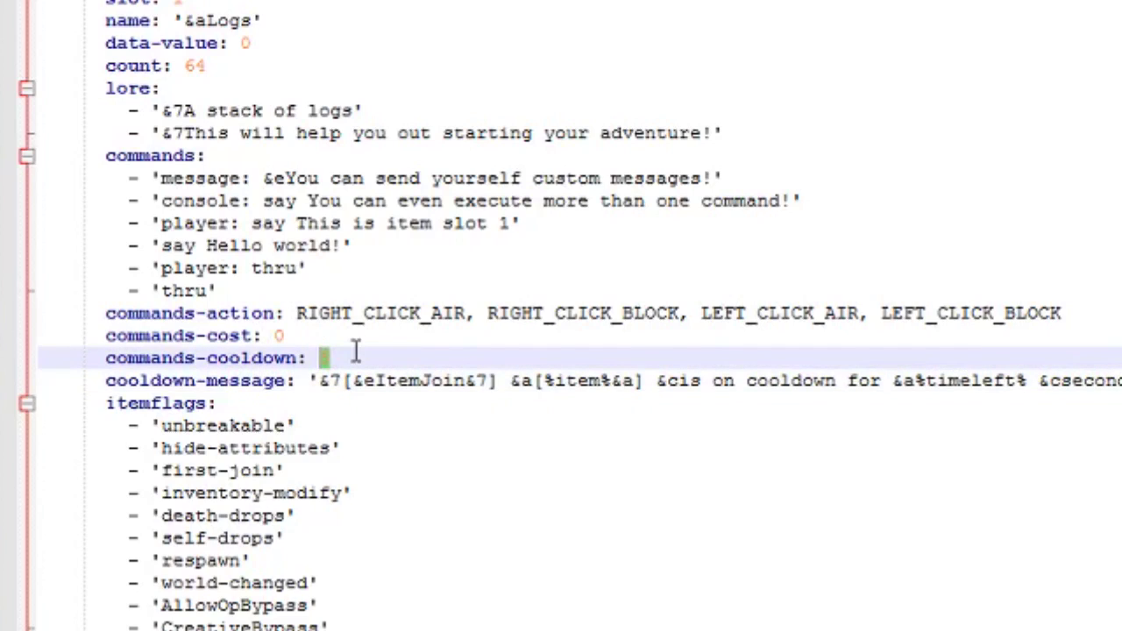
Step: Delete the 'respawn' entry and its empty line from the itemflags of the logs item
scroll(368, 368, down, 1)
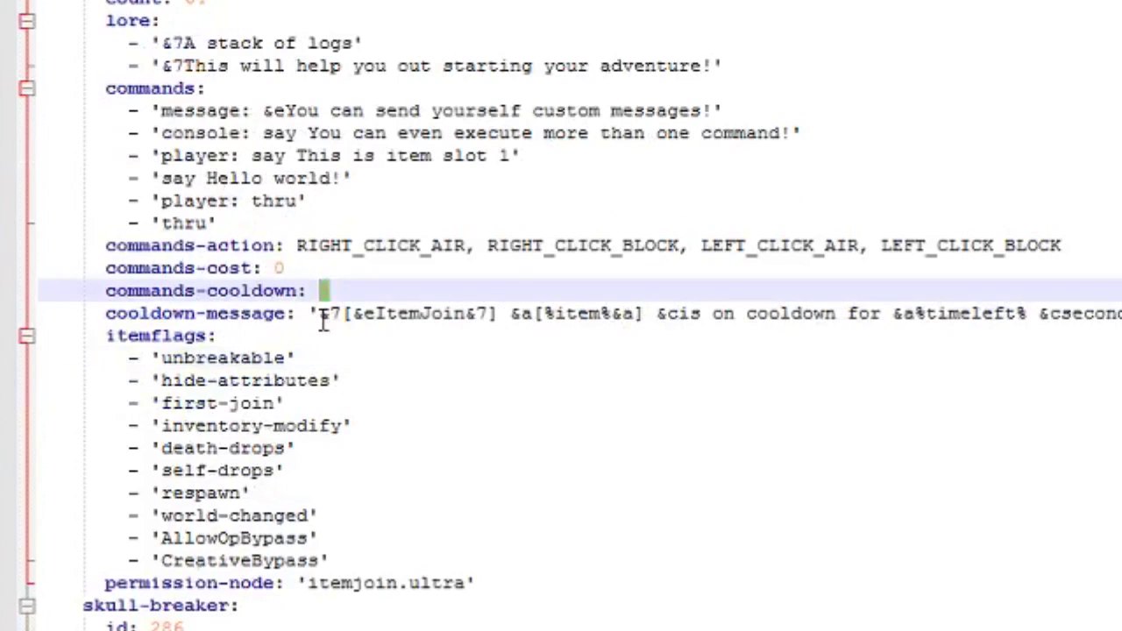
scroll(385, 389, down, 2)
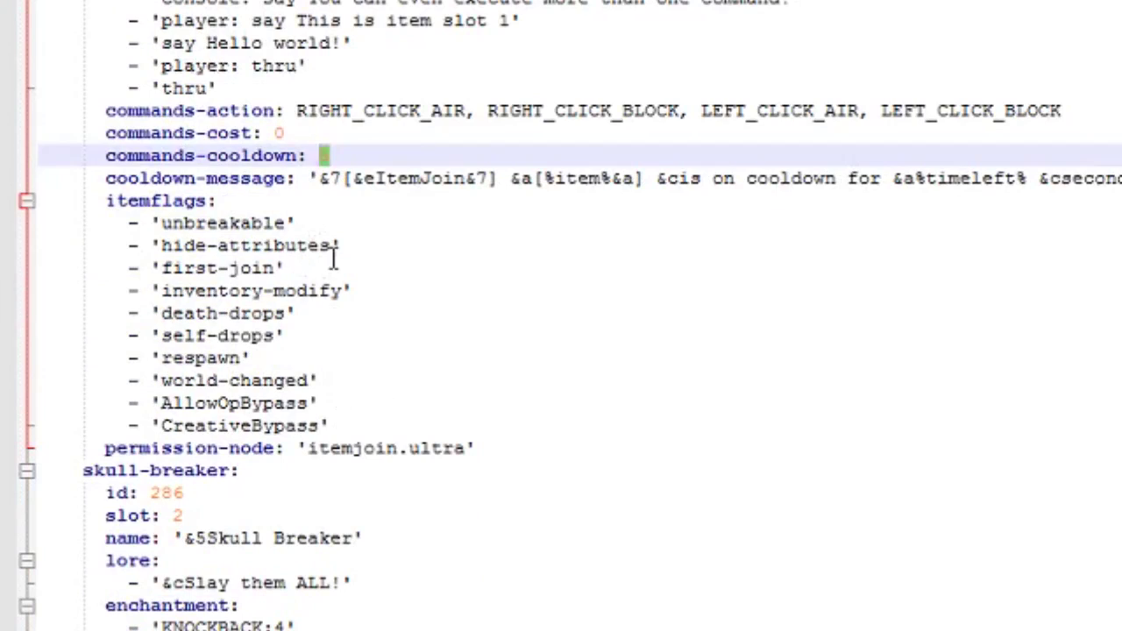
click(290, 313)
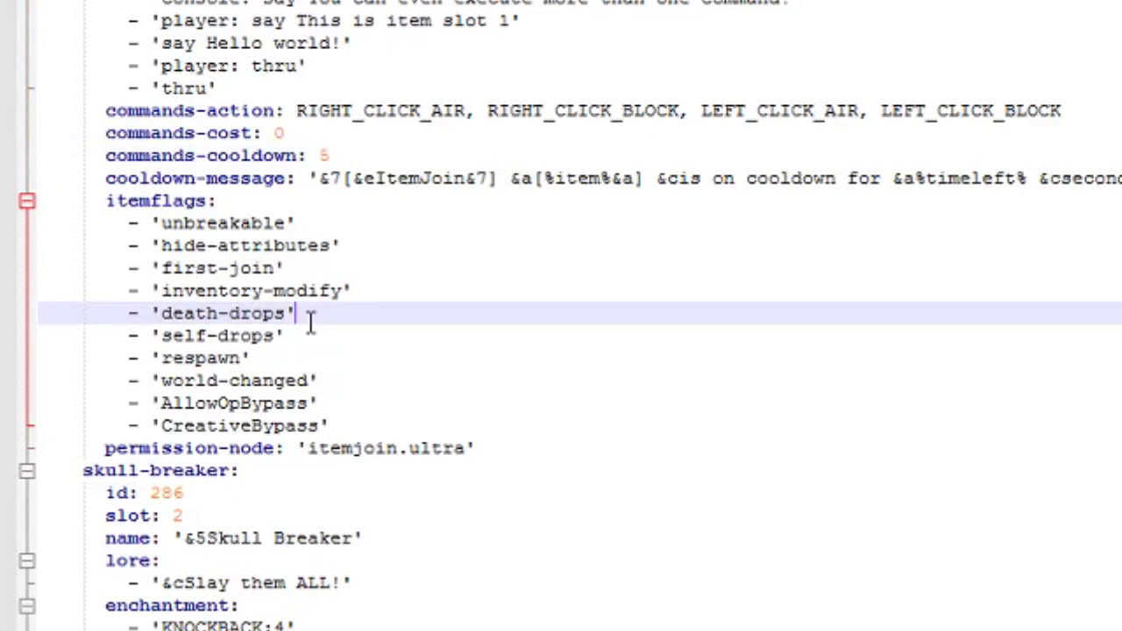
click(336, 334)
key(Home)
key(shift+Down)
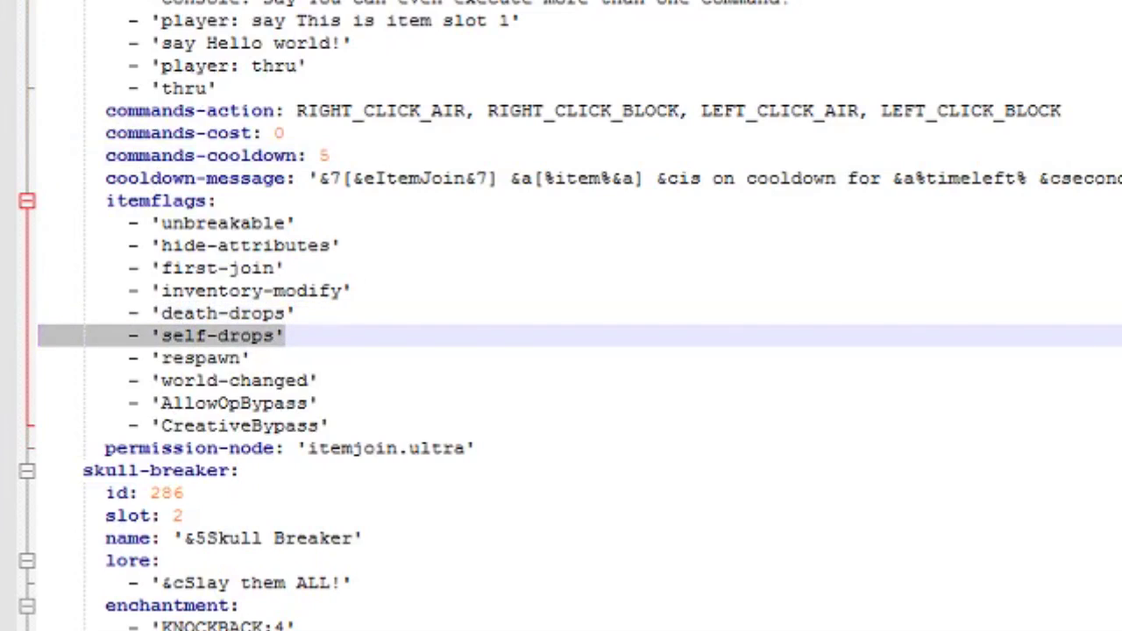
click(279, 358)
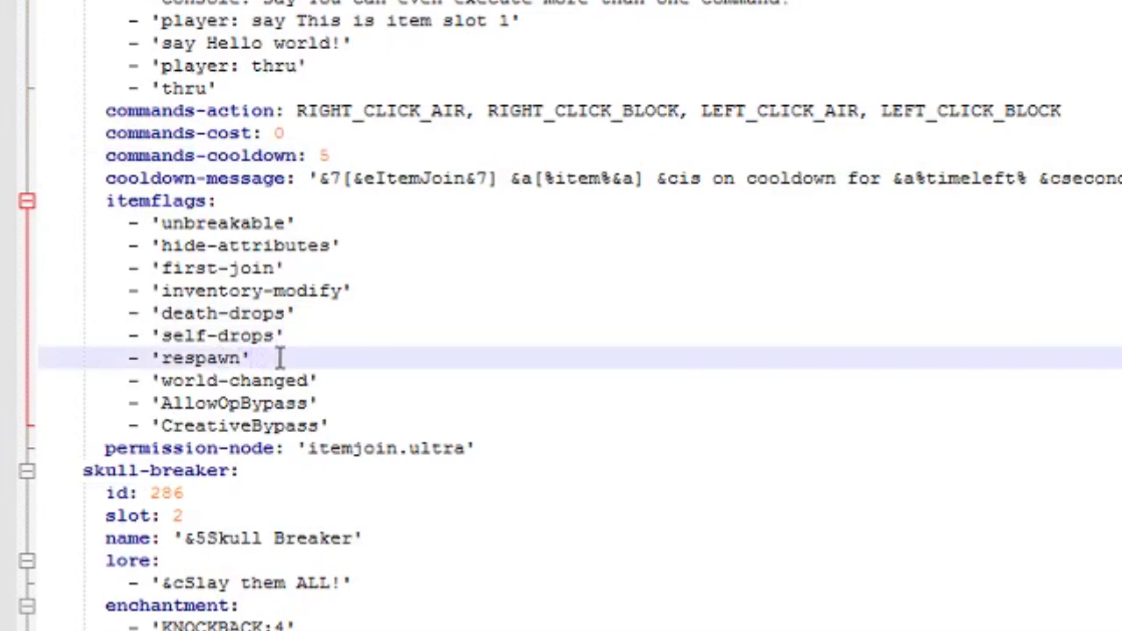
drag(279, 358, 6, 351)
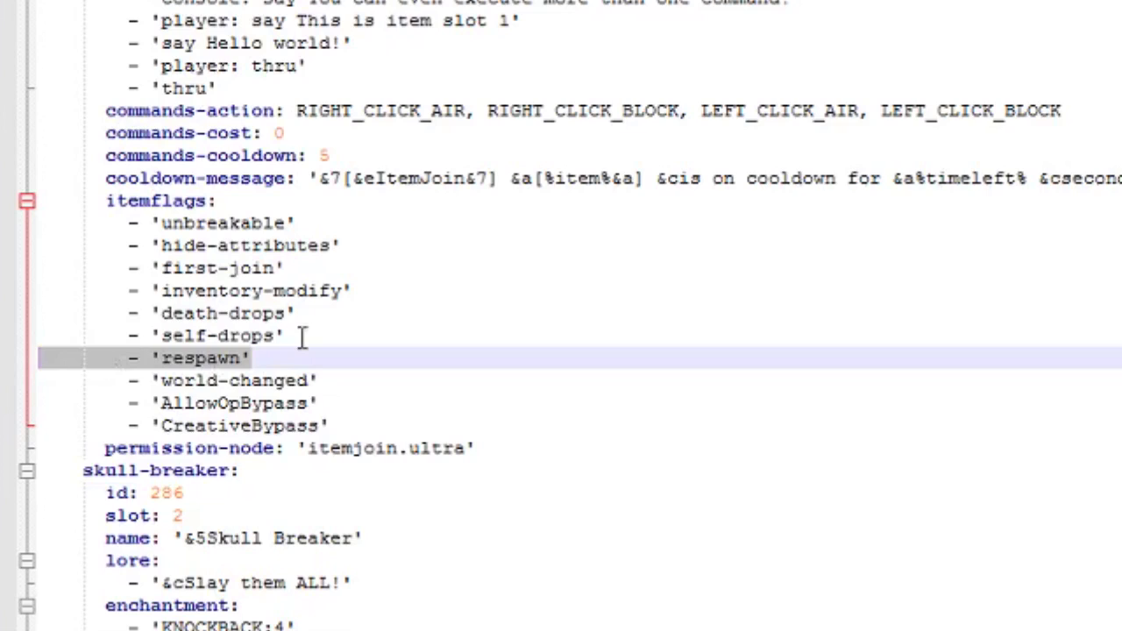
key(BackSpace)
key(BackSpace)
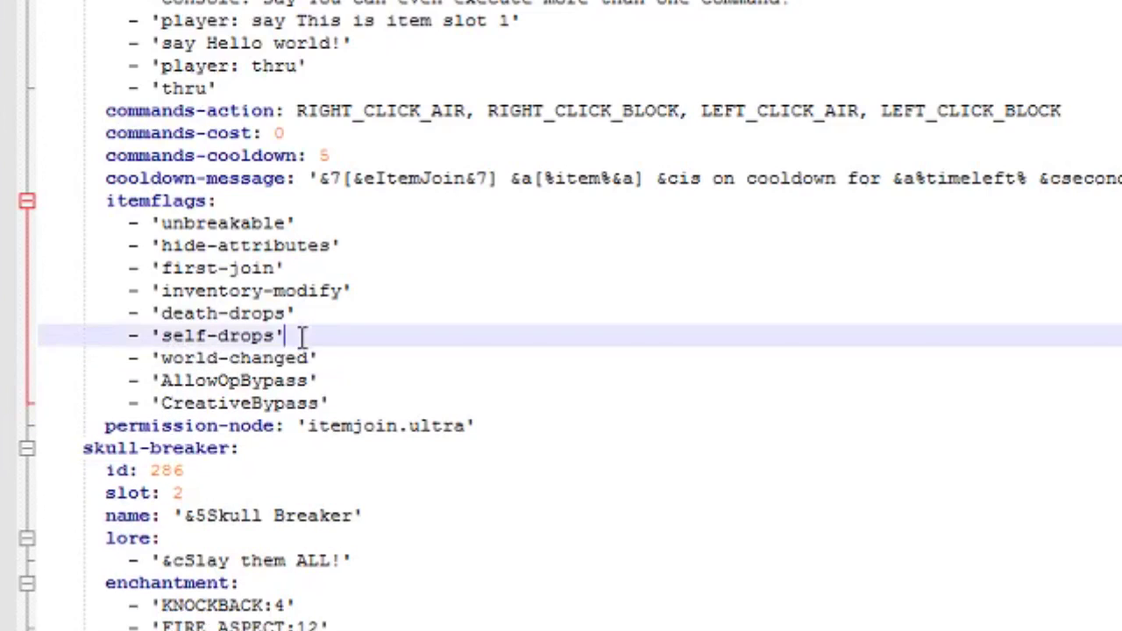
Step: Change the permission-node of the logs item to 'itemjoin.logs'
click(369, 355)
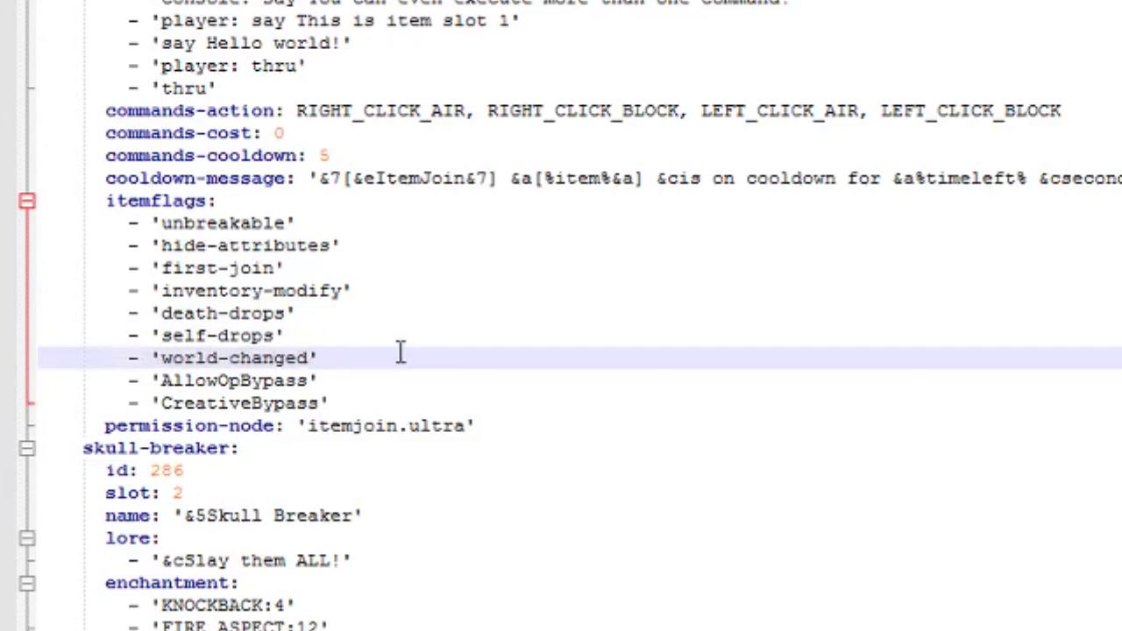
scroll(377, 405, down, 1)
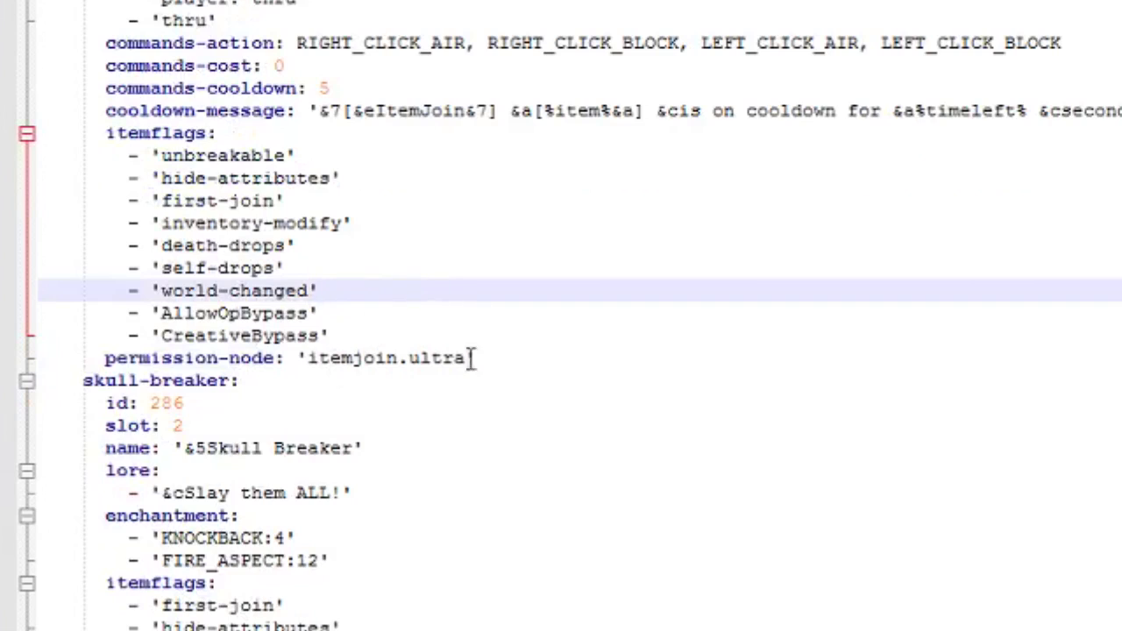
mouse_move(466, 358)
mouse_down()
mouse_move(301, 359)
mouse_move(465, 358)
mouse_up()
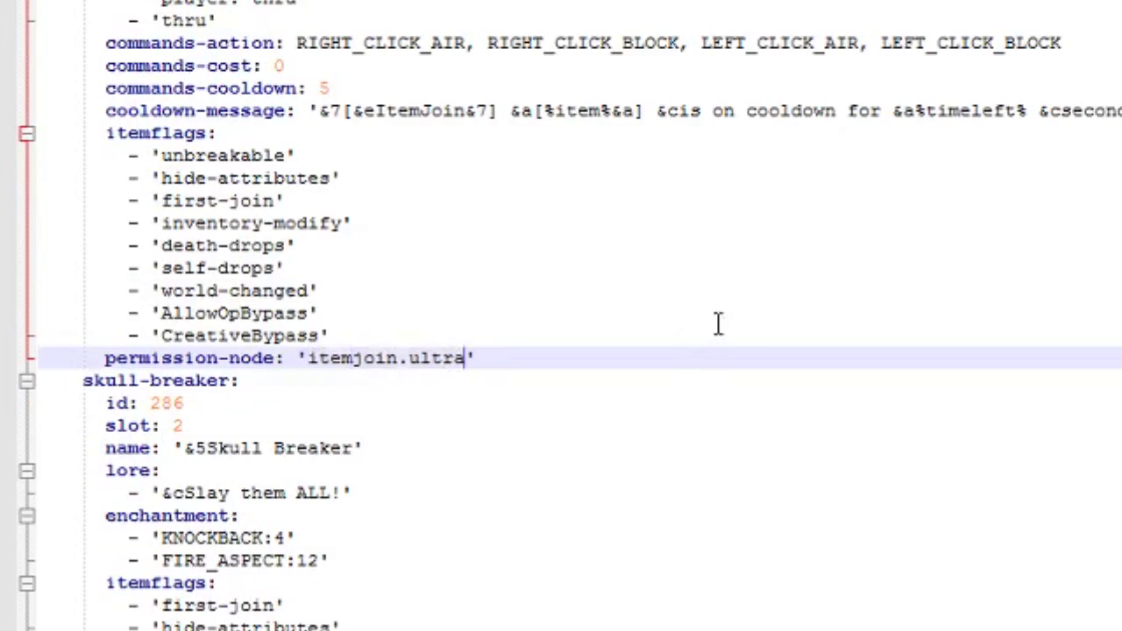
key(BackSpace)
key(BackSpace)
key(BackSpace)
key(BackSpace)
key(BackSpace)
text(logs)
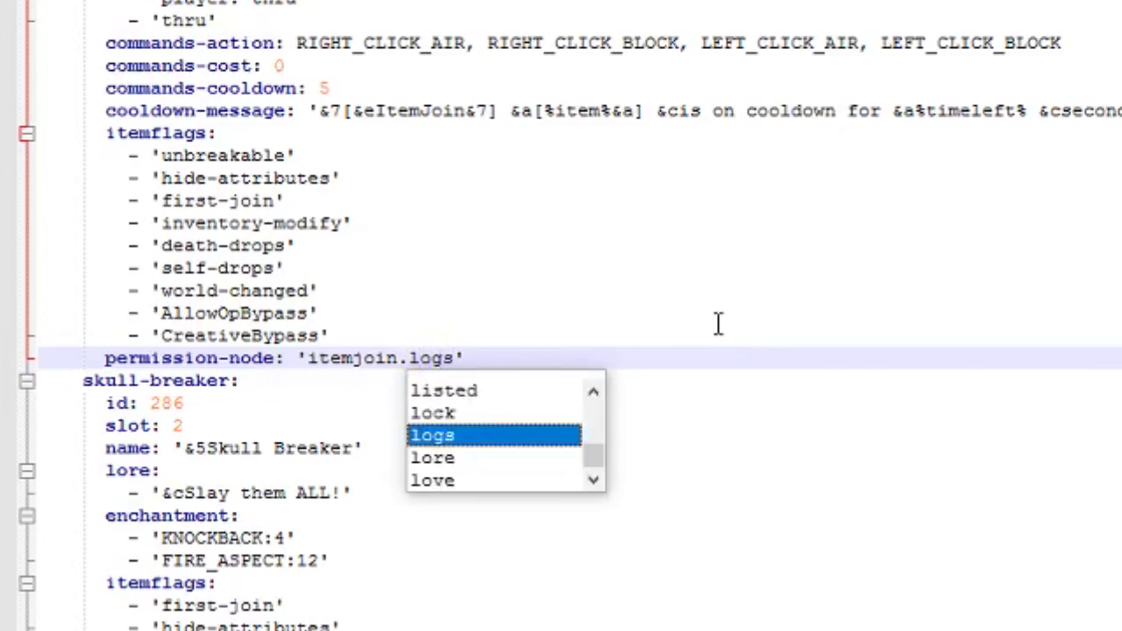
click(420, 110)
Step: Look through the remaining item definitions below the logs item
scroll(465, 85, down, 10)
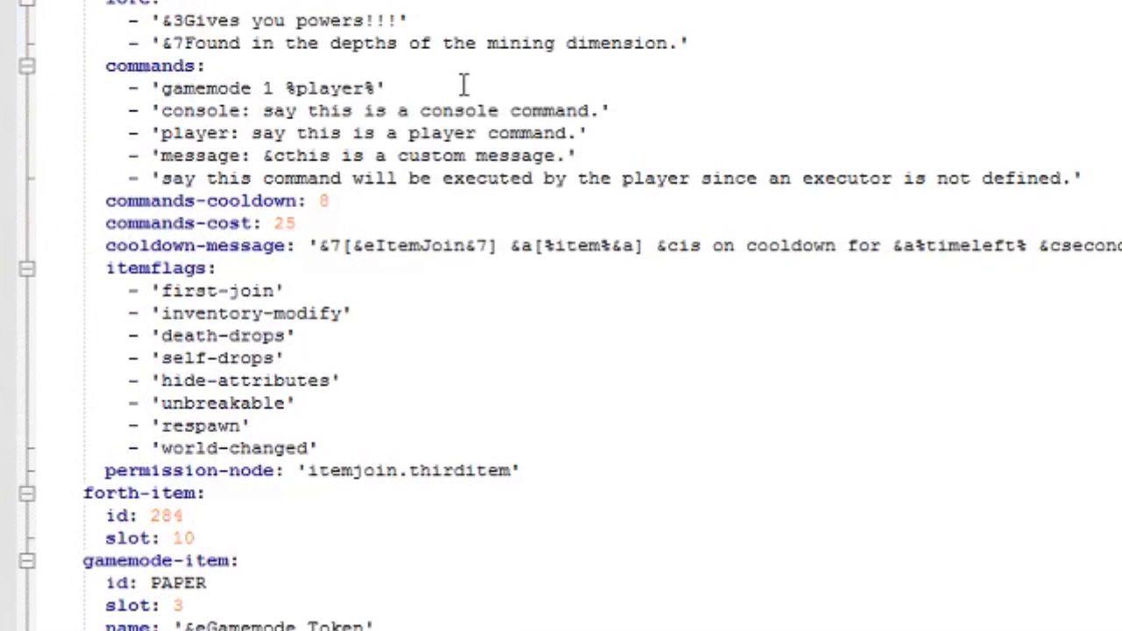
scroll(433, 67, up, 4)
scroll(446, 45, down, 20)
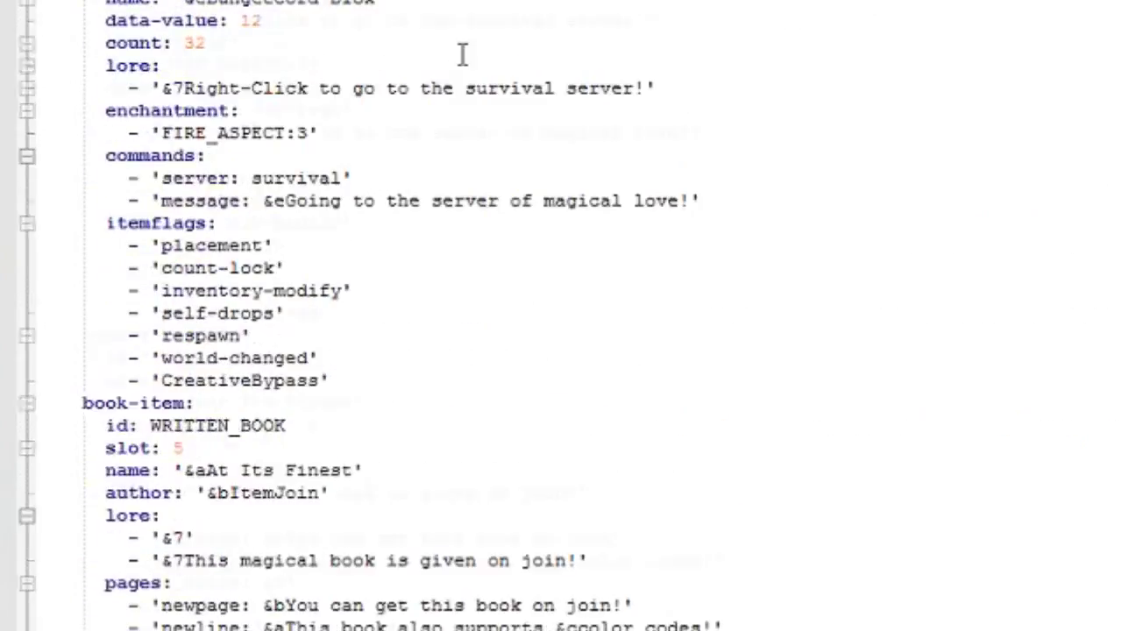
scroll(518, 107, down, 20)
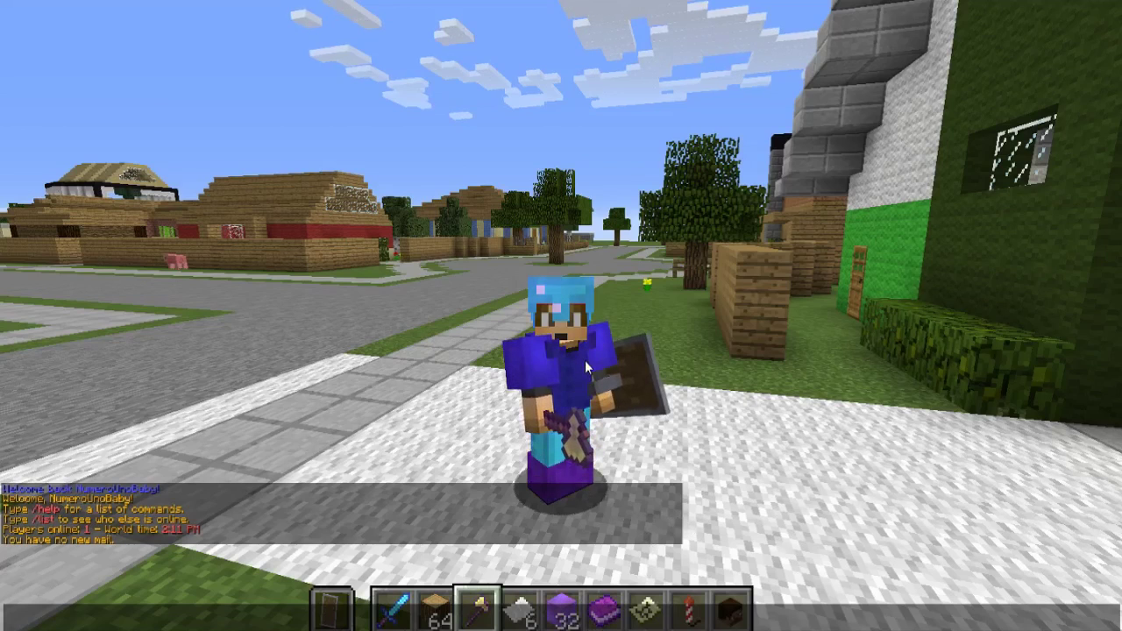
Step: Switch to Minecraft and check the custom hotbar items, ending with the stack of logs in hand
key(F1)
key(F1)
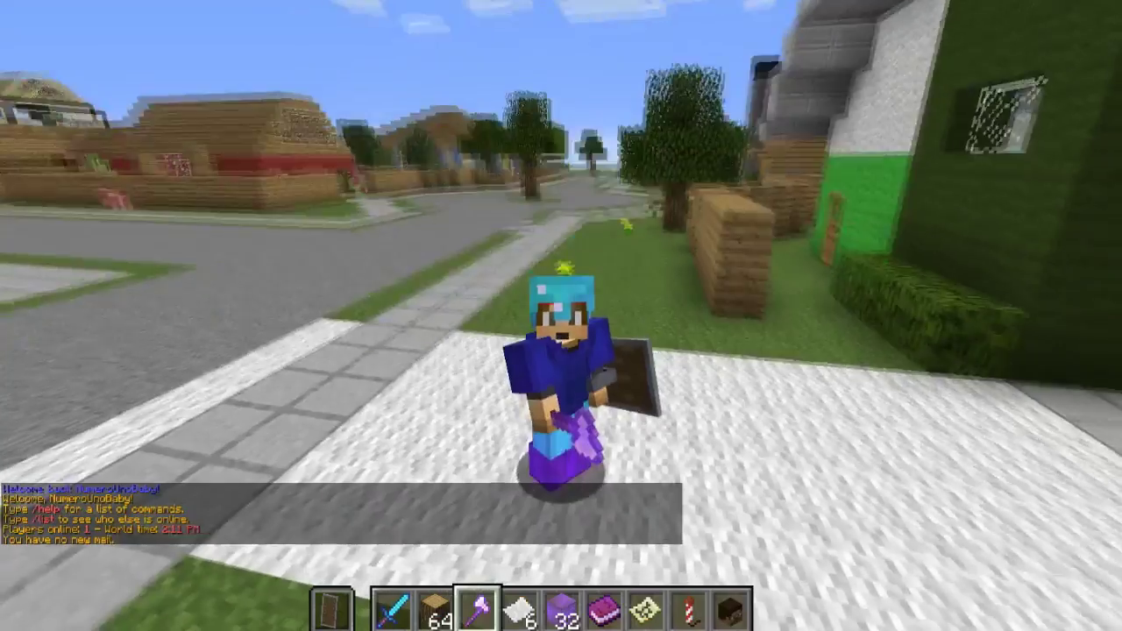
scroll(561, 315, up, 1)
scroll(561, 316, up, 1)
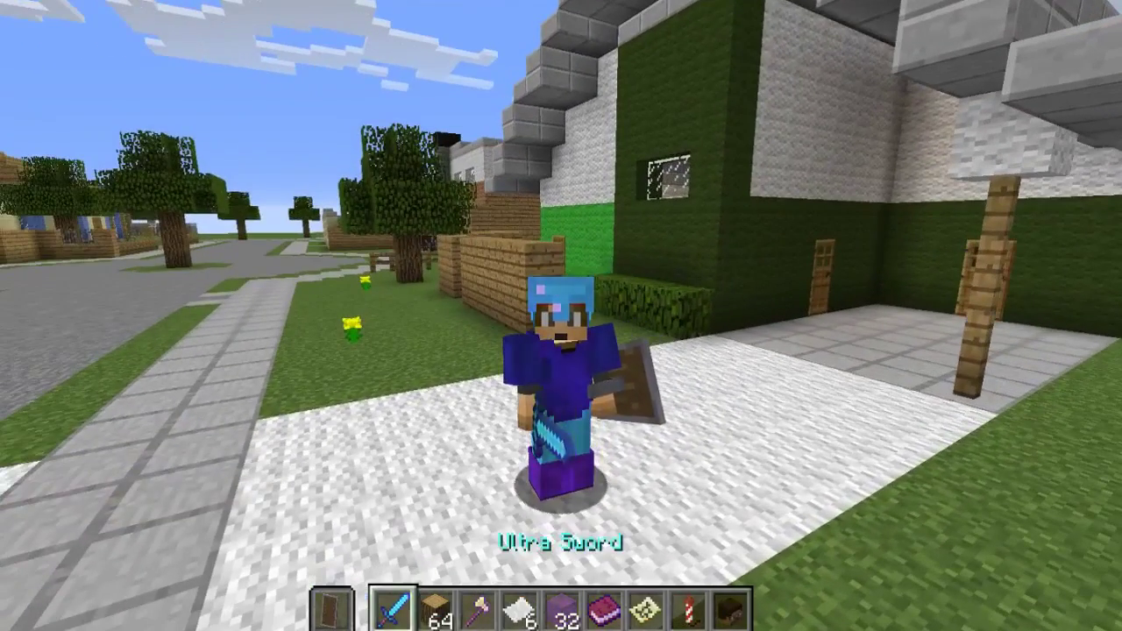
scroll(561, 315, down, 1)
scroll(561, 316, down, 1)
scroll(561, 315, up, 1)
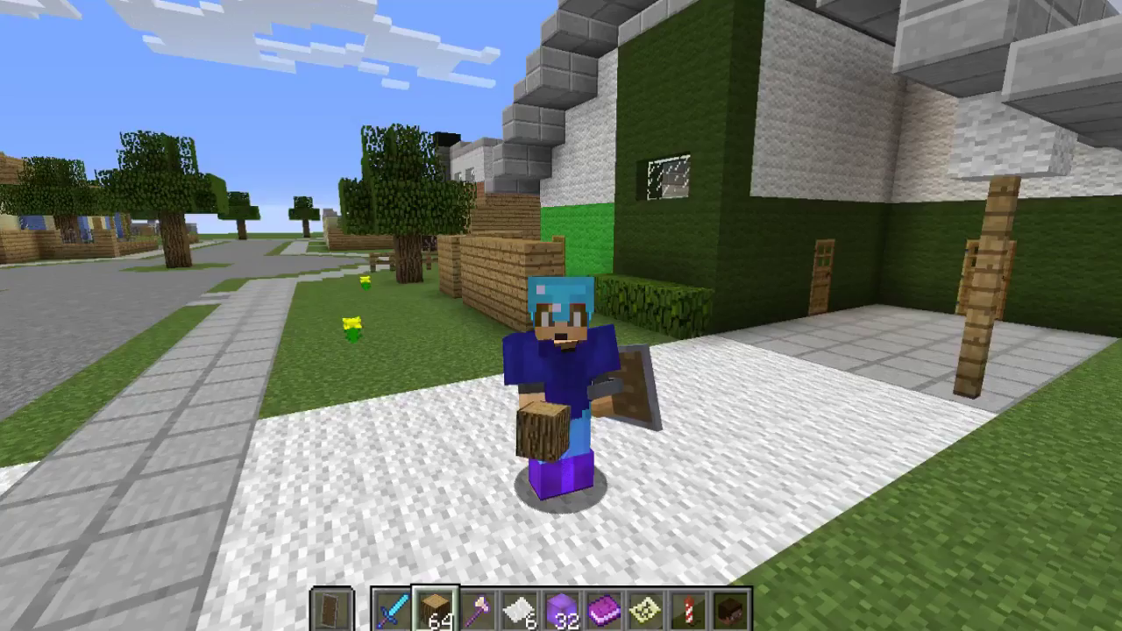
key(2)
Step: Open the survival inventory and examine the custom items and equipped armor
key(e)
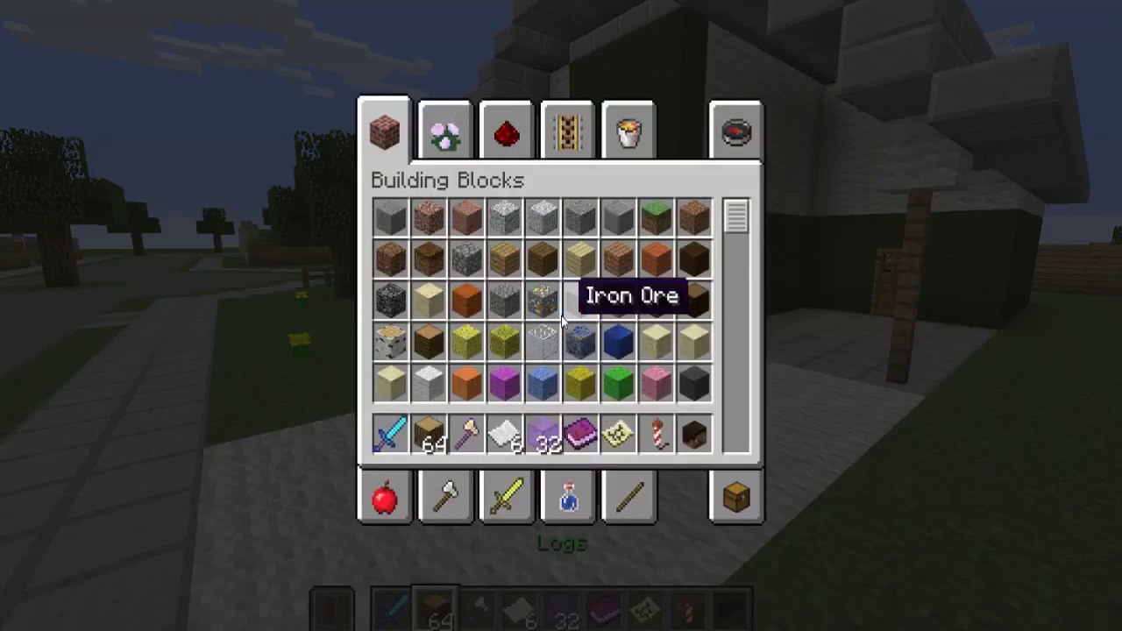
click(736, 497)
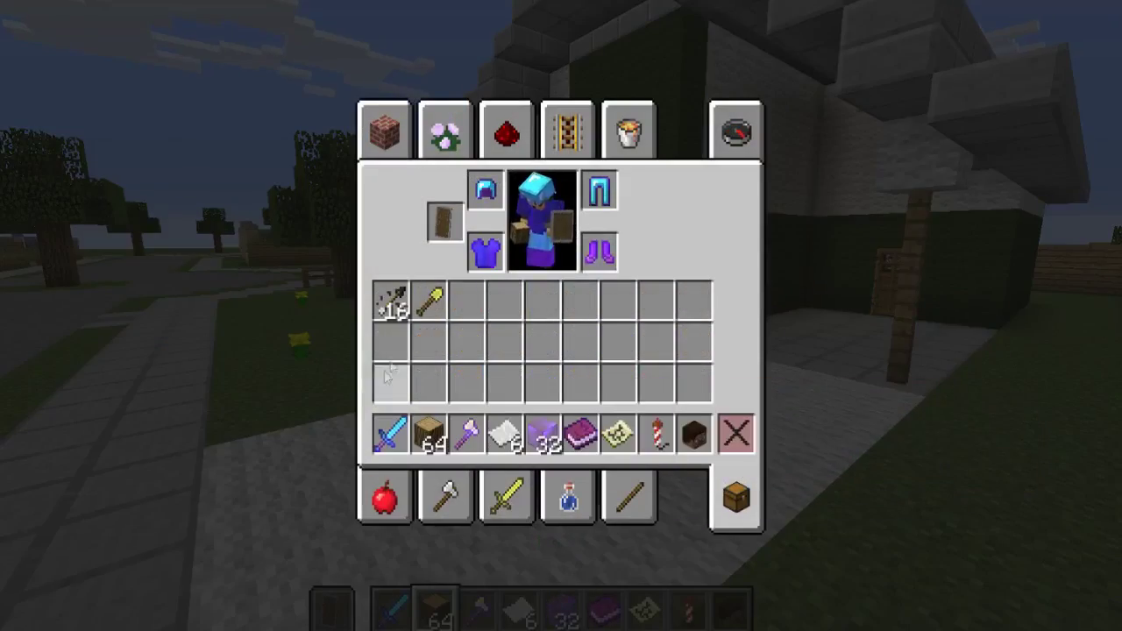
mouse_move(597, 248)
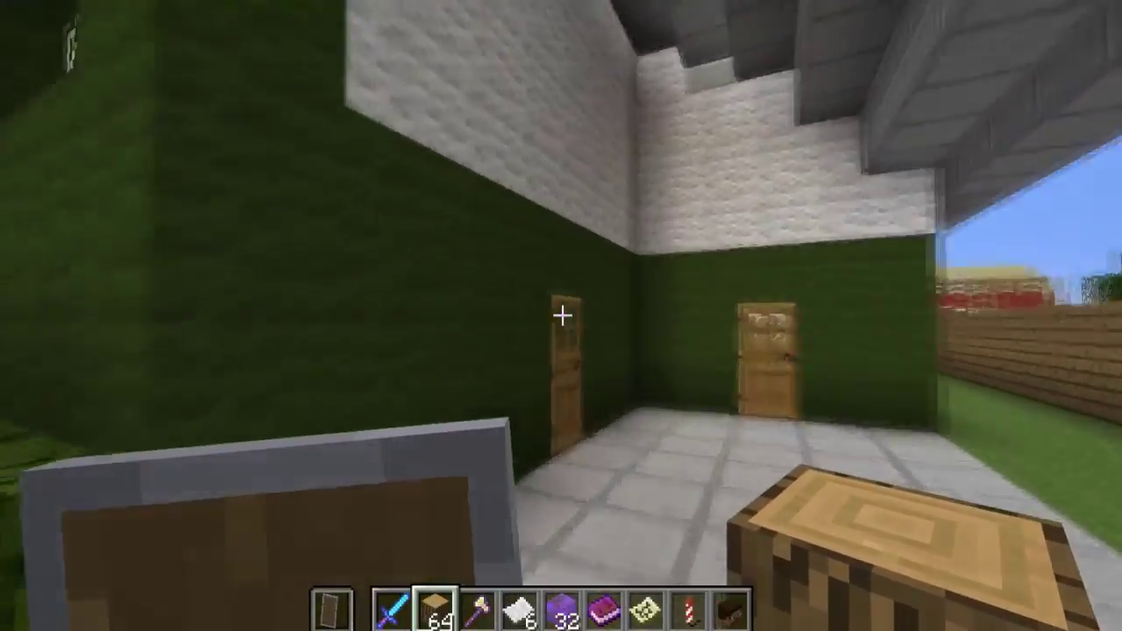
Step: Use the held logs to trigger their commands, and view the character from the front with the HUD hidden
right_click(562, 316)
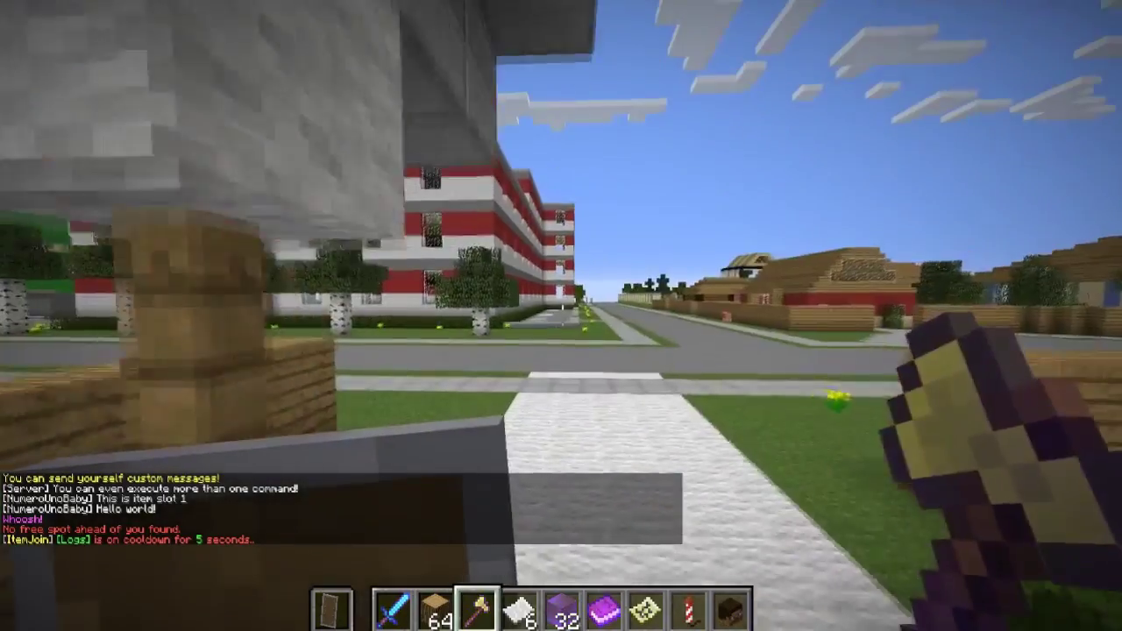
key(w)
key(F1)
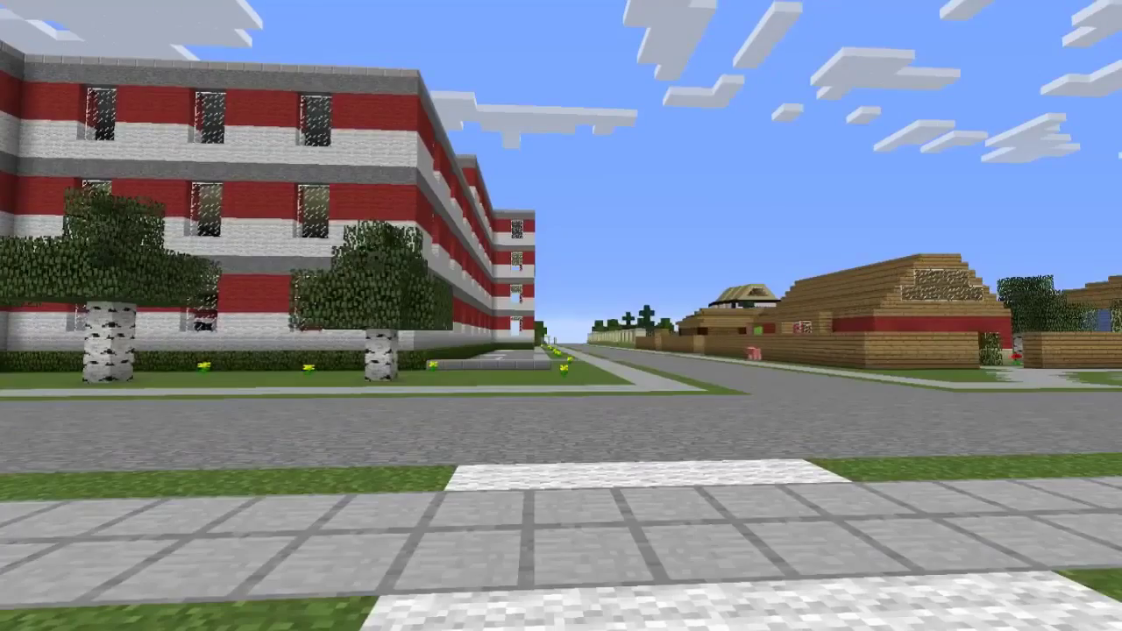
key(F5)
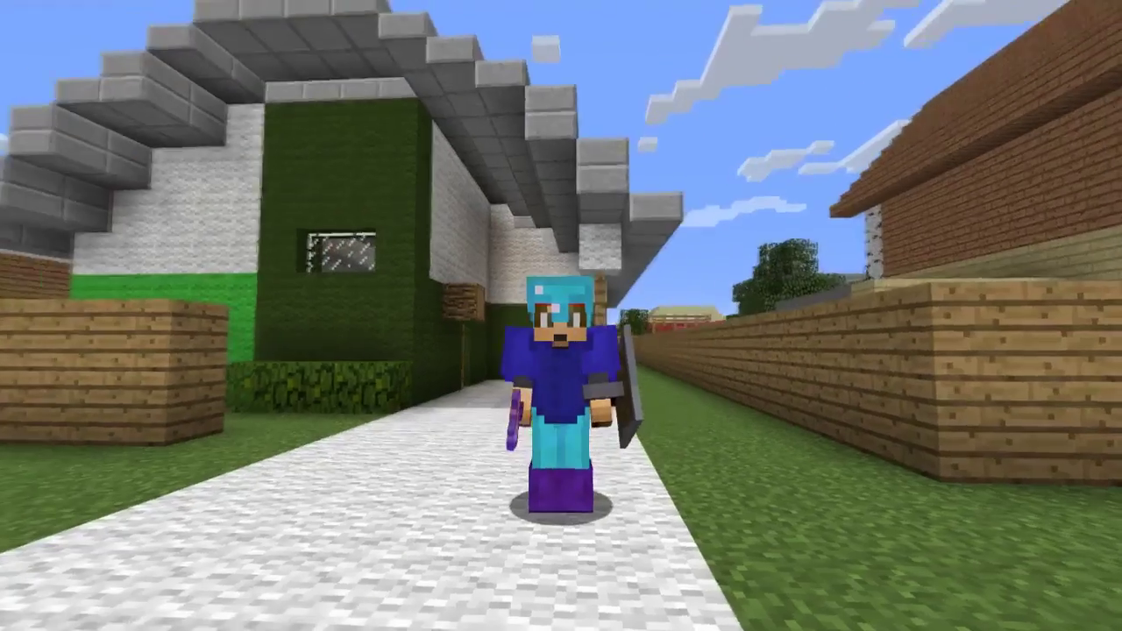